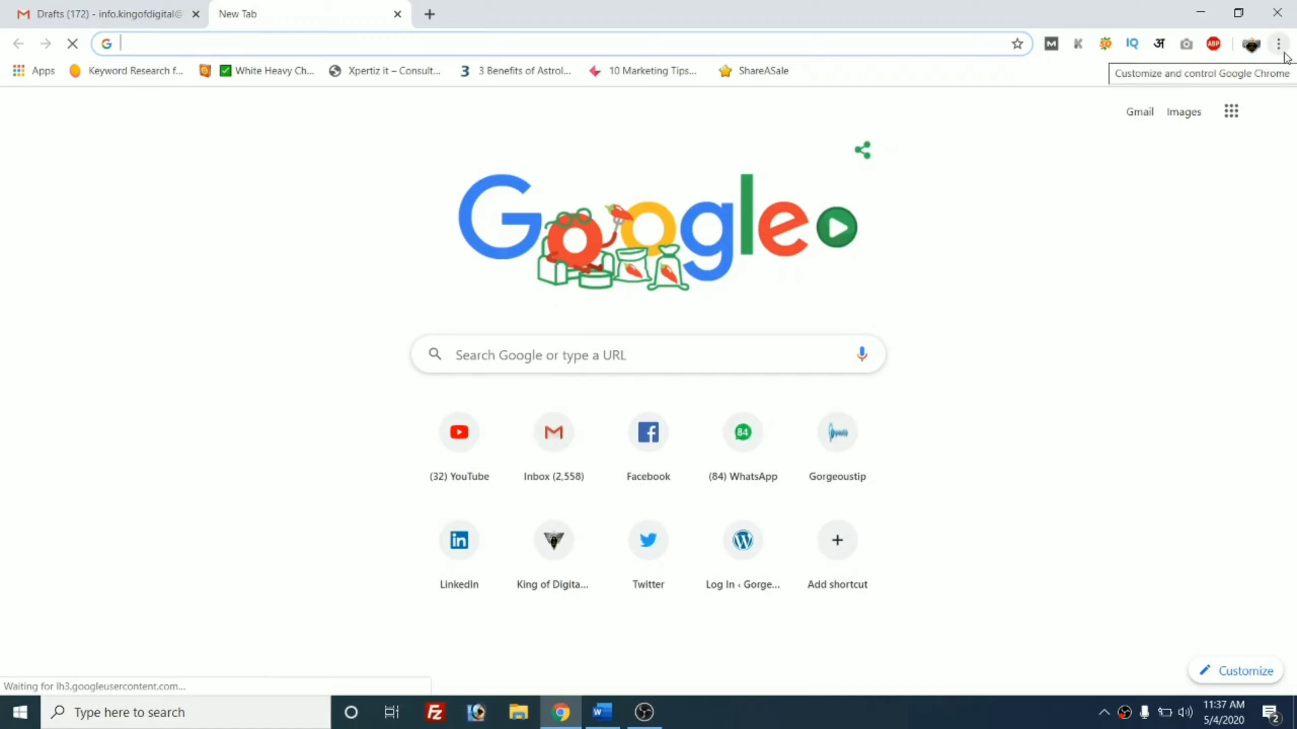
- Open an incognito window and load aatreyaassociate.com
{"action": "left_click", "coordinate": [1278, 44]}
{"action": "key", "text": "Escape"}
{"action": "key", "text": "ctrl+shift+n"}
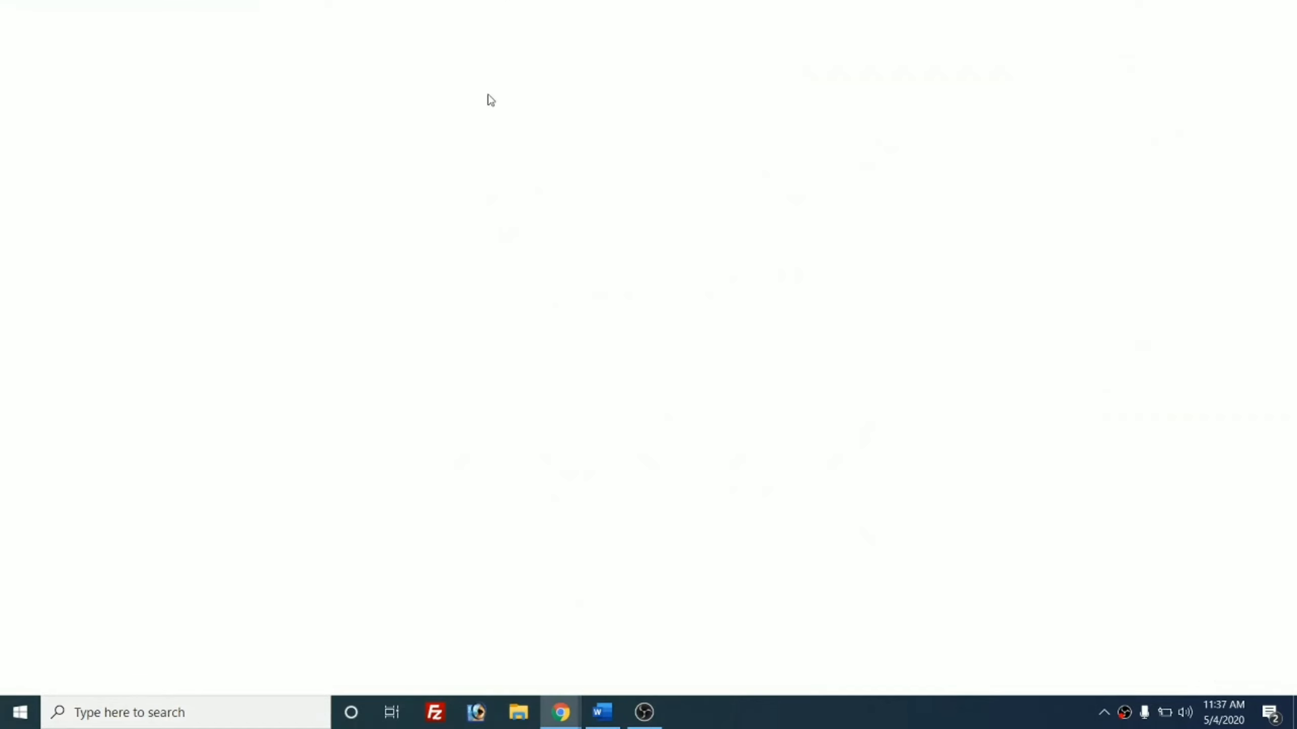
{"action": "type", "text": "aatreyaassociate.com"}
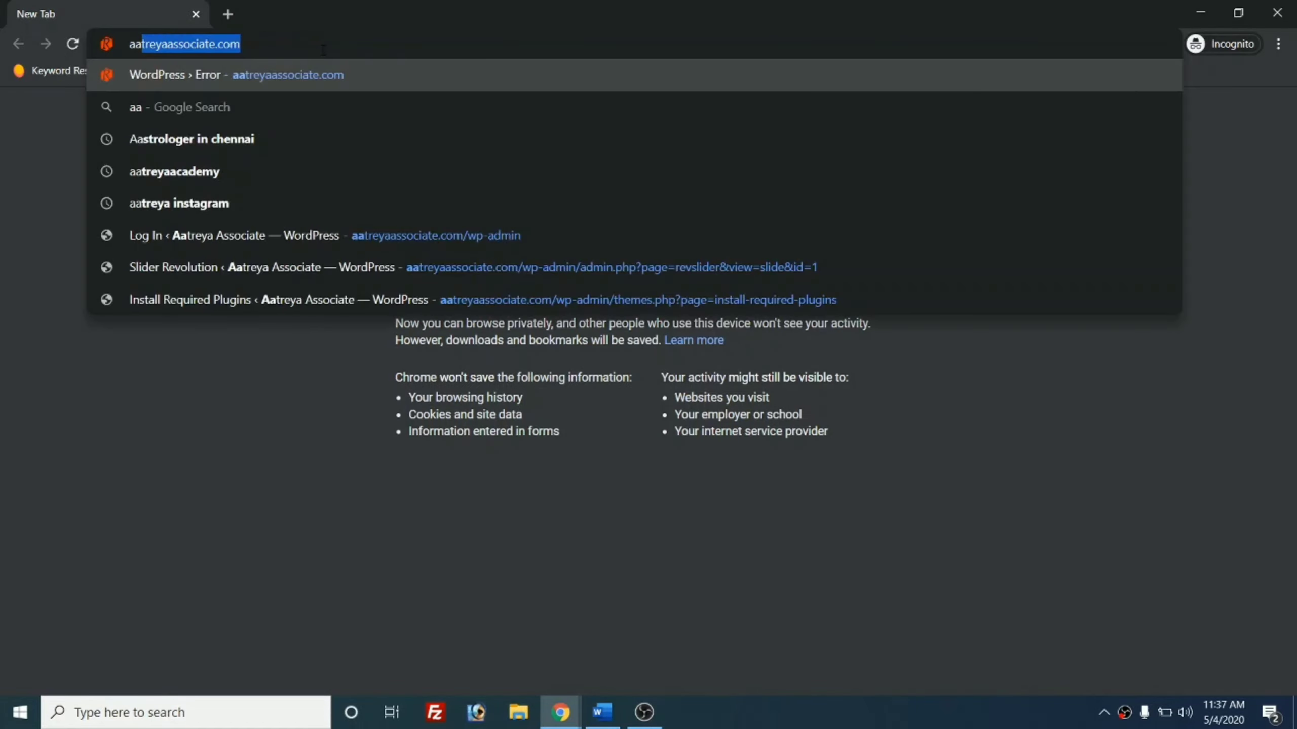
{"action": "key", "text": "Return"}
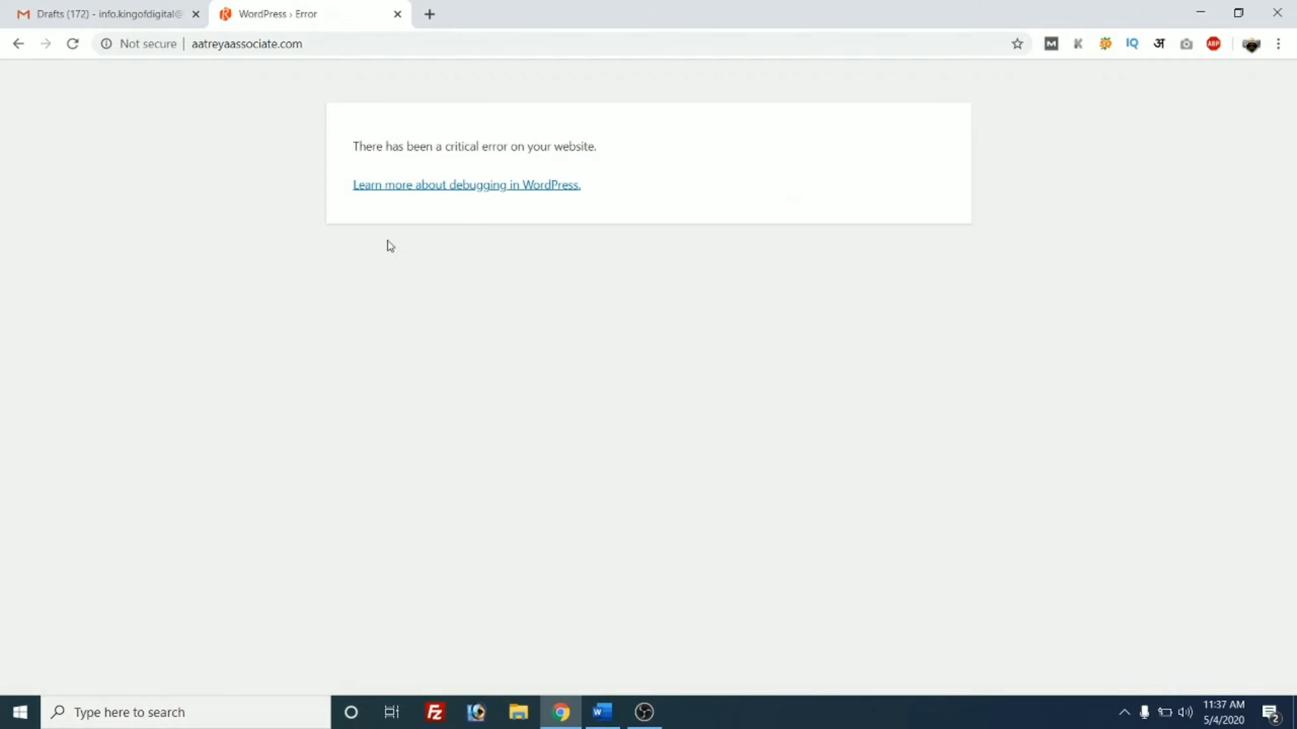
- Highlight the debugging link text and the critical error message on the page
{"action": "mouse_move", "coordinate": [340, 272]}
{"action": "left_mouse_down"}
{"action": "mouse_move", "coordinate": [602, 272]}
{"action": "mouse_move", "coordinate": [666, 217]}
{"action": "left_mouse_up"}
{"action": "left_click", "coordinate": [664, 215]}
{"action": "left_click_drag", "start_coordinate": [354, 149], "coordinate": [623, 143]}
{"action": "left_click", "coordinate": [665, 197]}
- In a new tab, search Google for godaddy and open the GoDaddy India site
{"action": "left_click", "coordinate": [430, 14]}
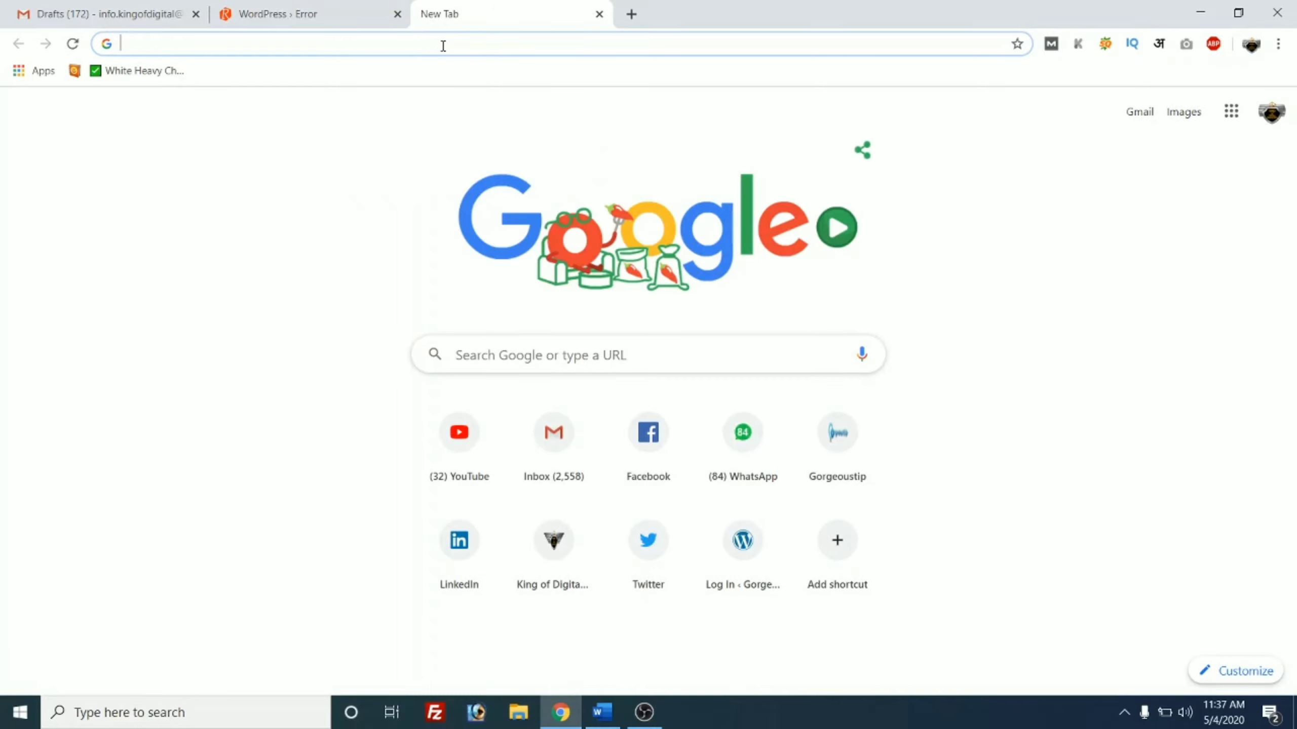
{"action": "type", "text": "god"}
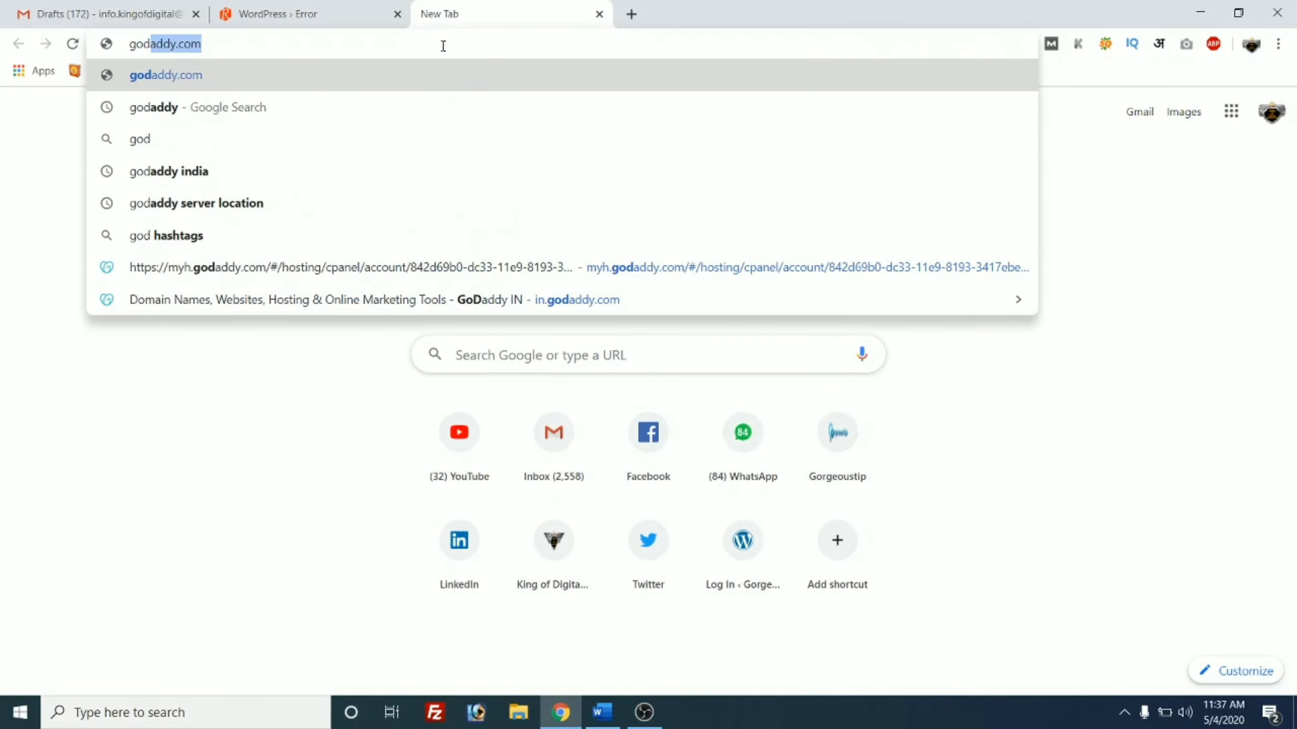
{"action": "type", "text": "a"}
{"action": "key", "text": "Down"}
{"action": "key", "text": "Return"}
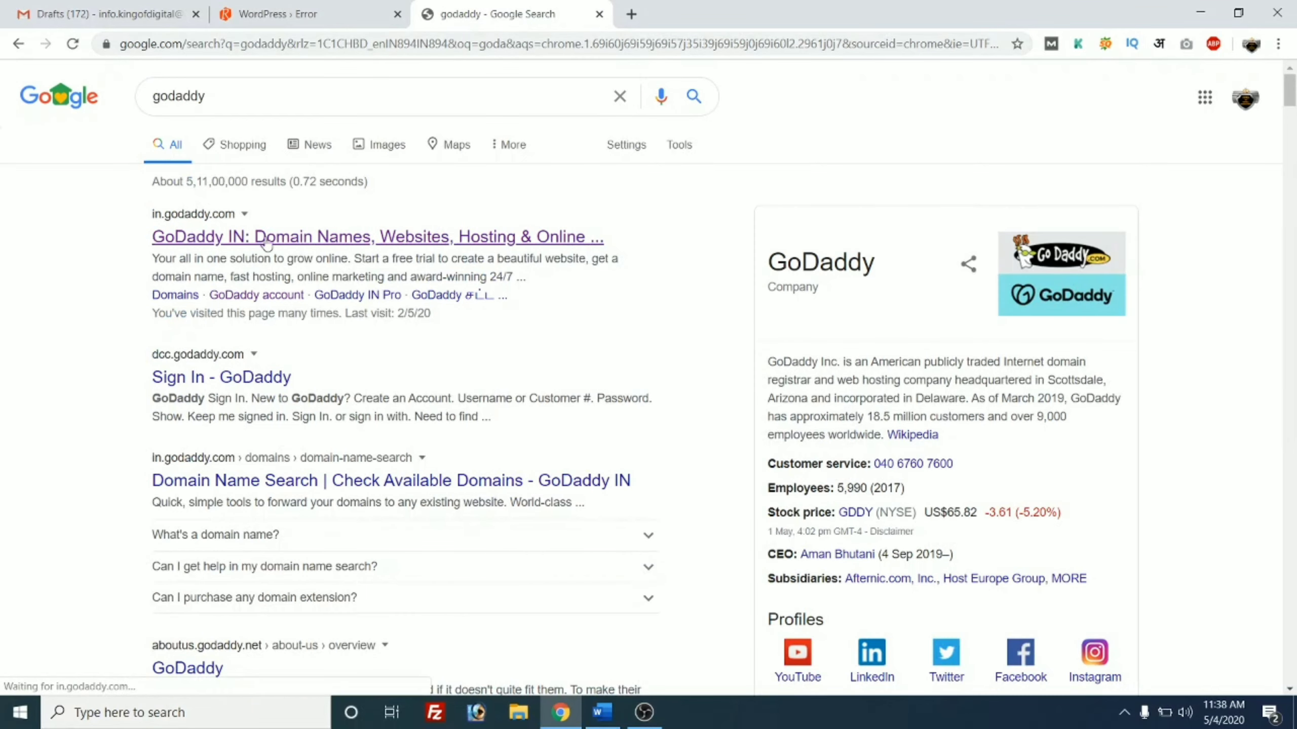
{"action": "left_click", "coordinate": [261, 238]}
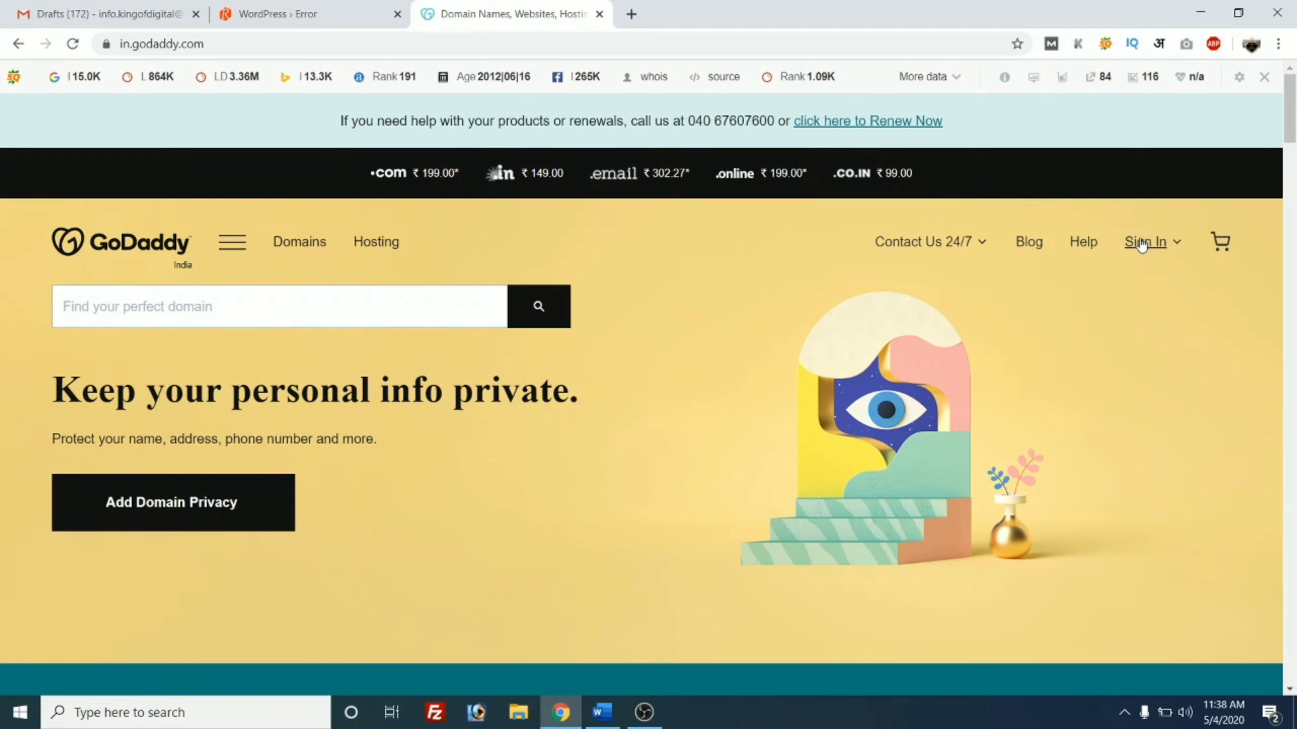
- Sign in to GoDaddy with the saved credentials
{"action": "left_click", "coordinate": [1148, 242]}
{"action": "left_click", "coordinate": [868, 415]}
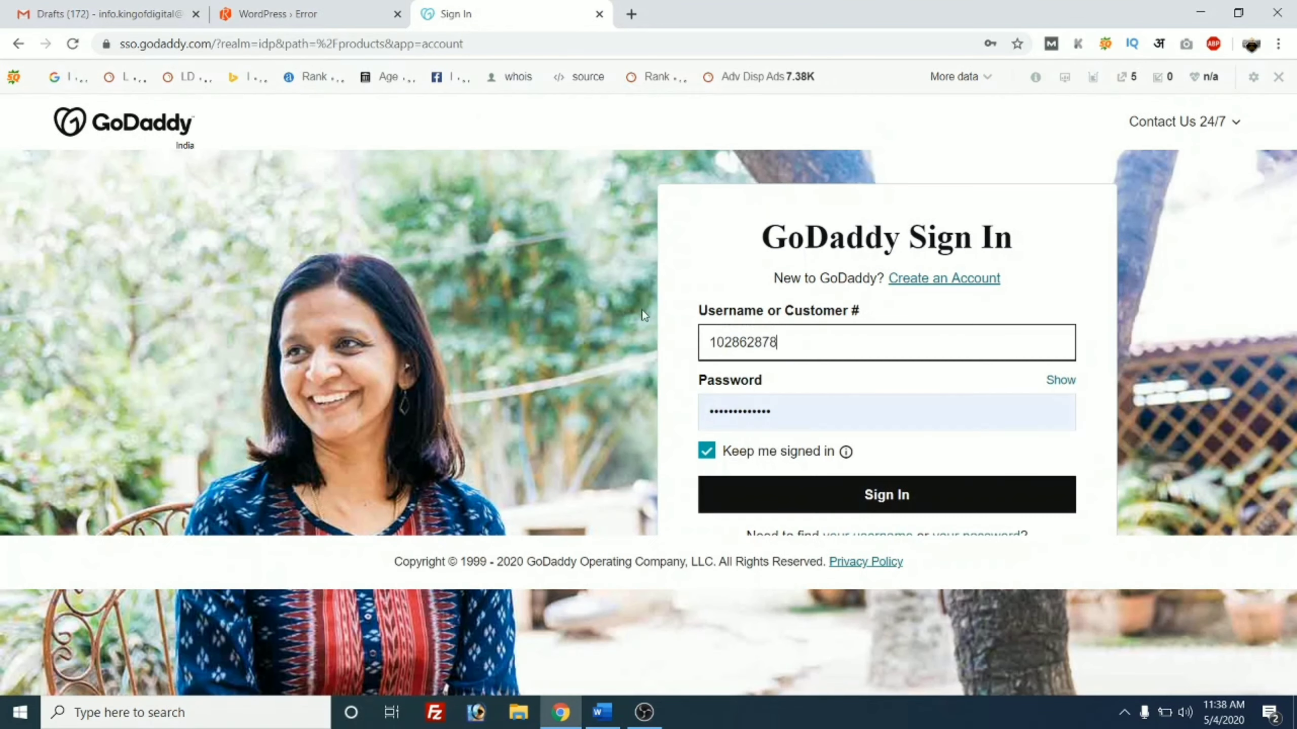
{"action": "left_click", "coordinate": [775, 493]}
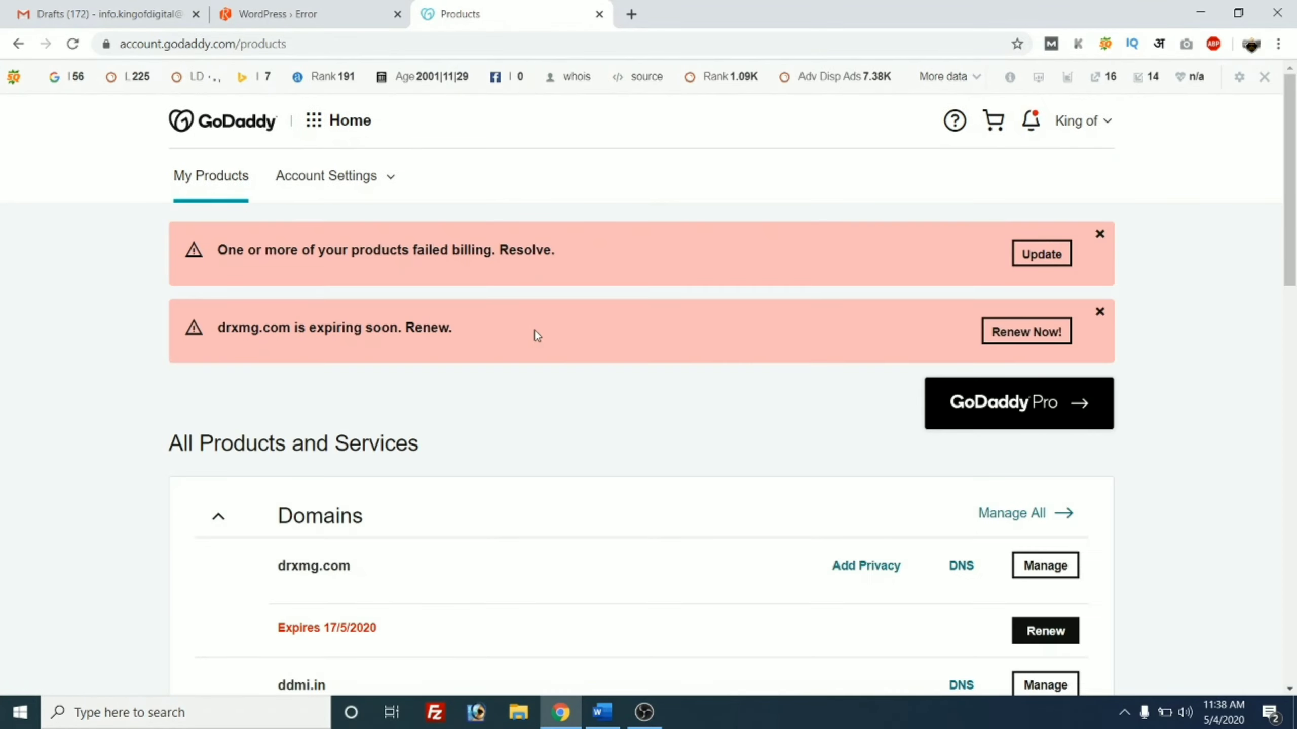
- Open the web hosting plan, decline the improvement program prompt, and launch cPanel Admin
{"action": "scroll", "coordinate": [612, 357], "scroll_direction": "down", "scroll_amount": 10}
{"action": "scroll", "coordinate": [714, 393], "scroll_direction": "down", "scroll_amount": 10}
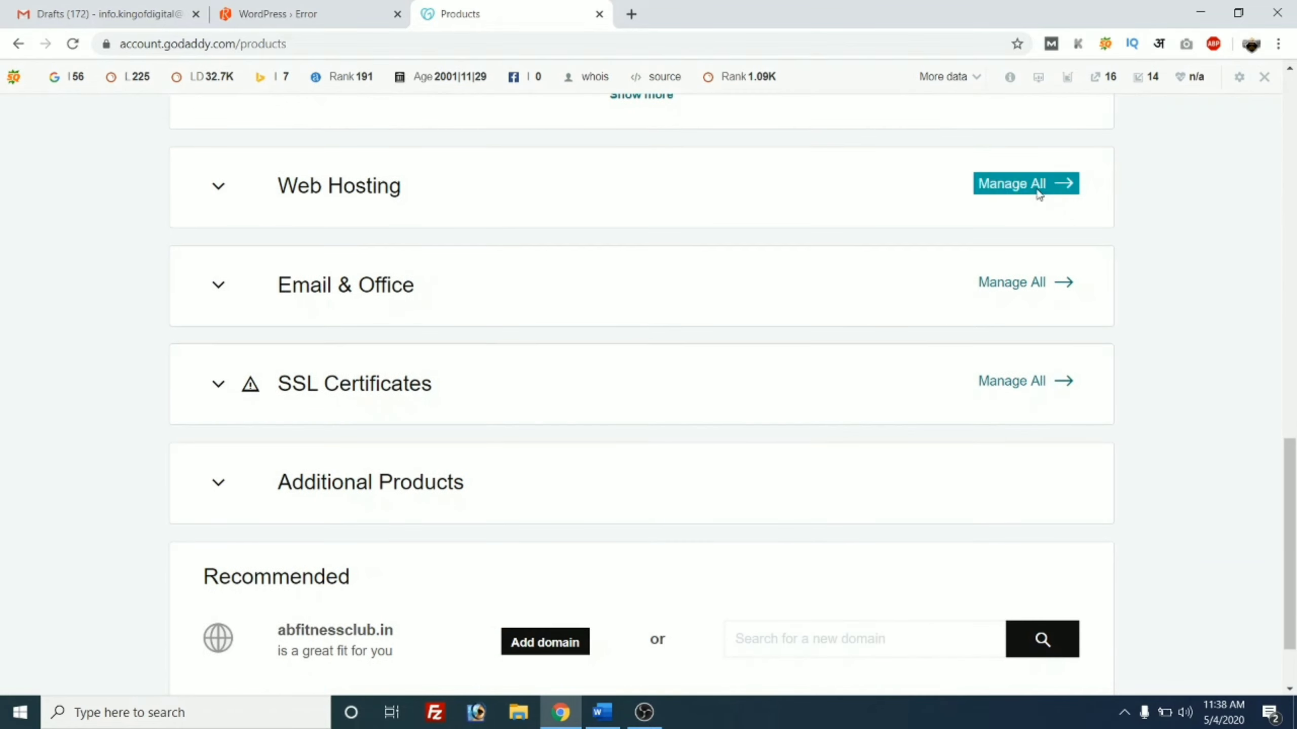
{"action": "scroll", "coordinate": [597, 224], "scroll_direction": "up", "scroll_amount": 1}
{"action": "scroll", "coordinate": [597, 223], "scroll_direction": "up", "scroll_amount": 2}
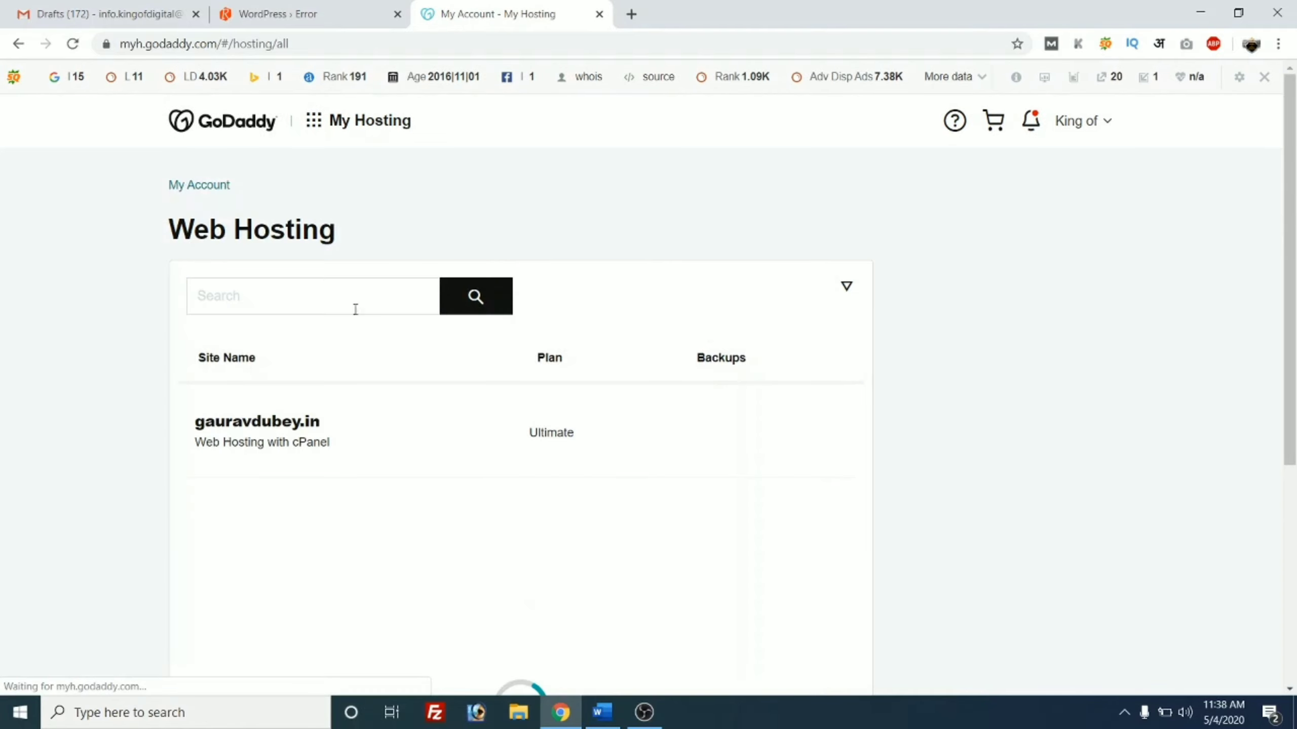
{"action": "scroll", "coordinate": [411, 346], "scroll_direction": "down", "scroll_amount": 2}
{"action": "left_click", "coordinate": [246, 362]}
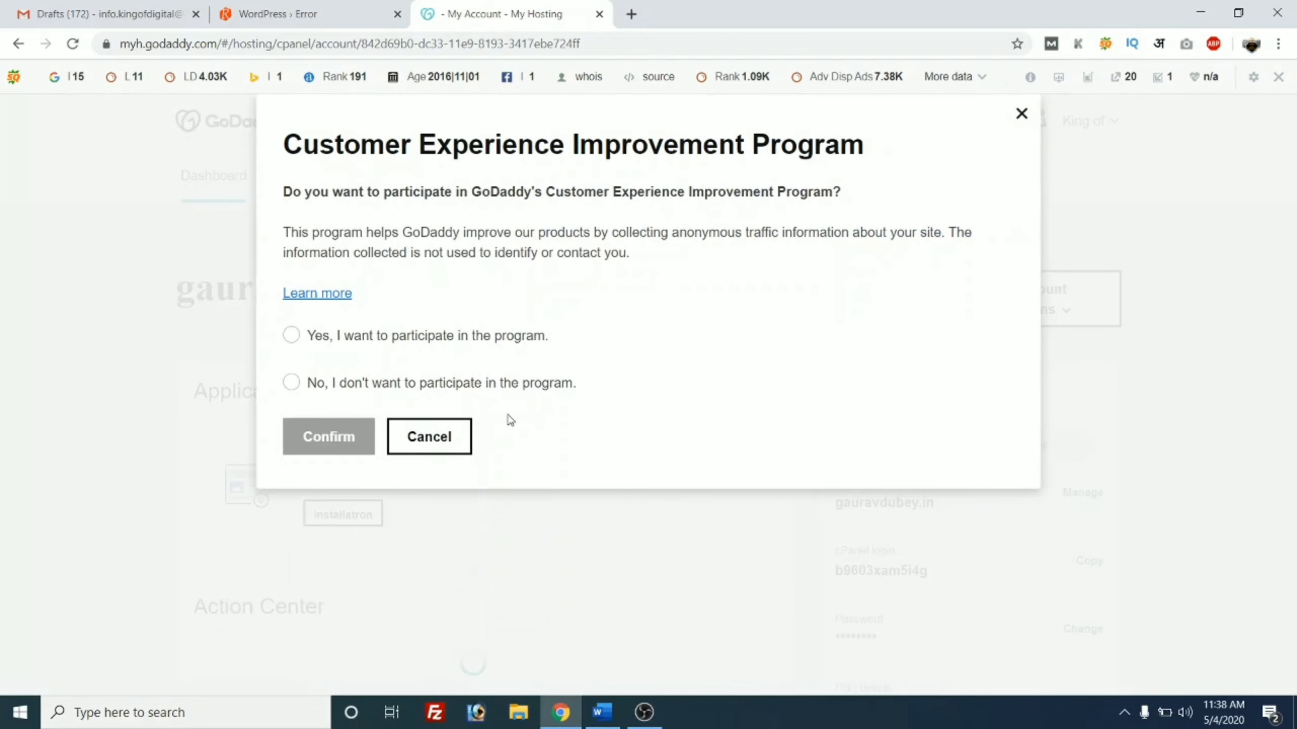
{"action": "left_click", "coordinate": [428, 434]}
{"action": "left_click", "coordinate": [873, 302]}
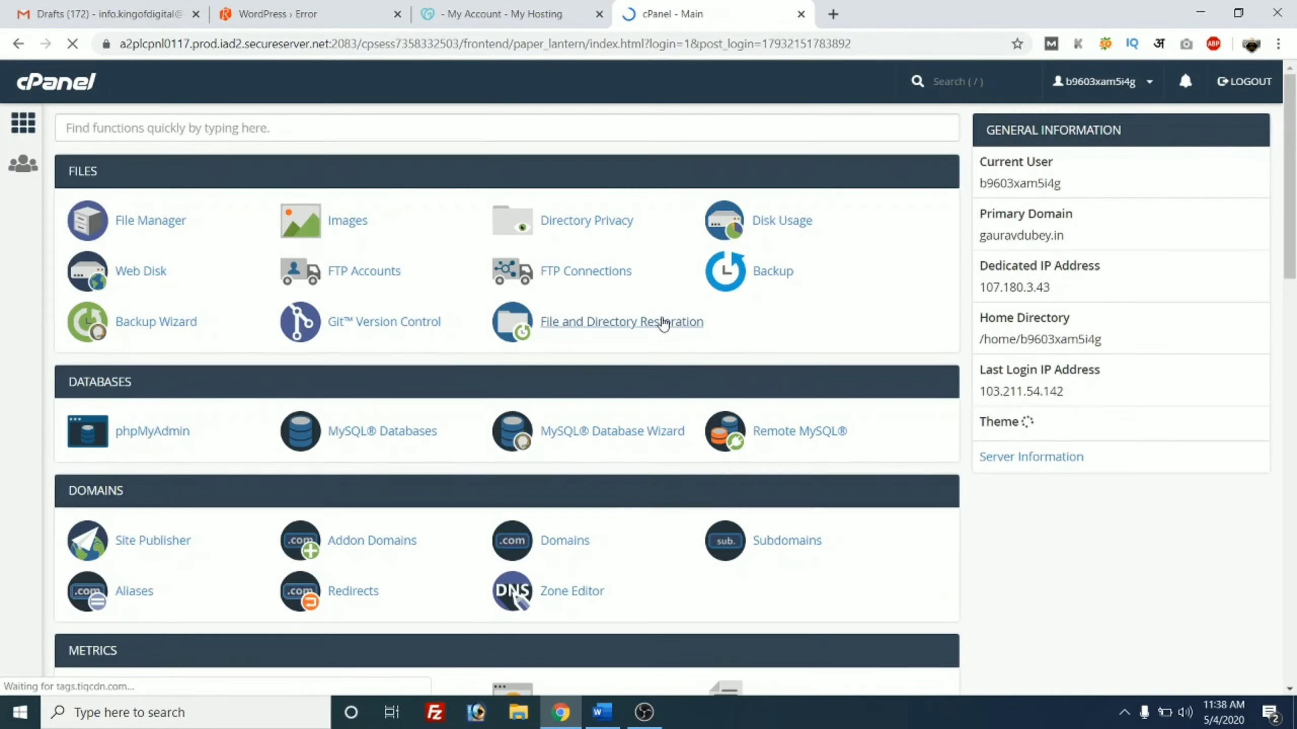
- Open File Manager and go into public_html/aatreyaassociate.com
{"action": "left_click", "coordinate": [158, 220]}
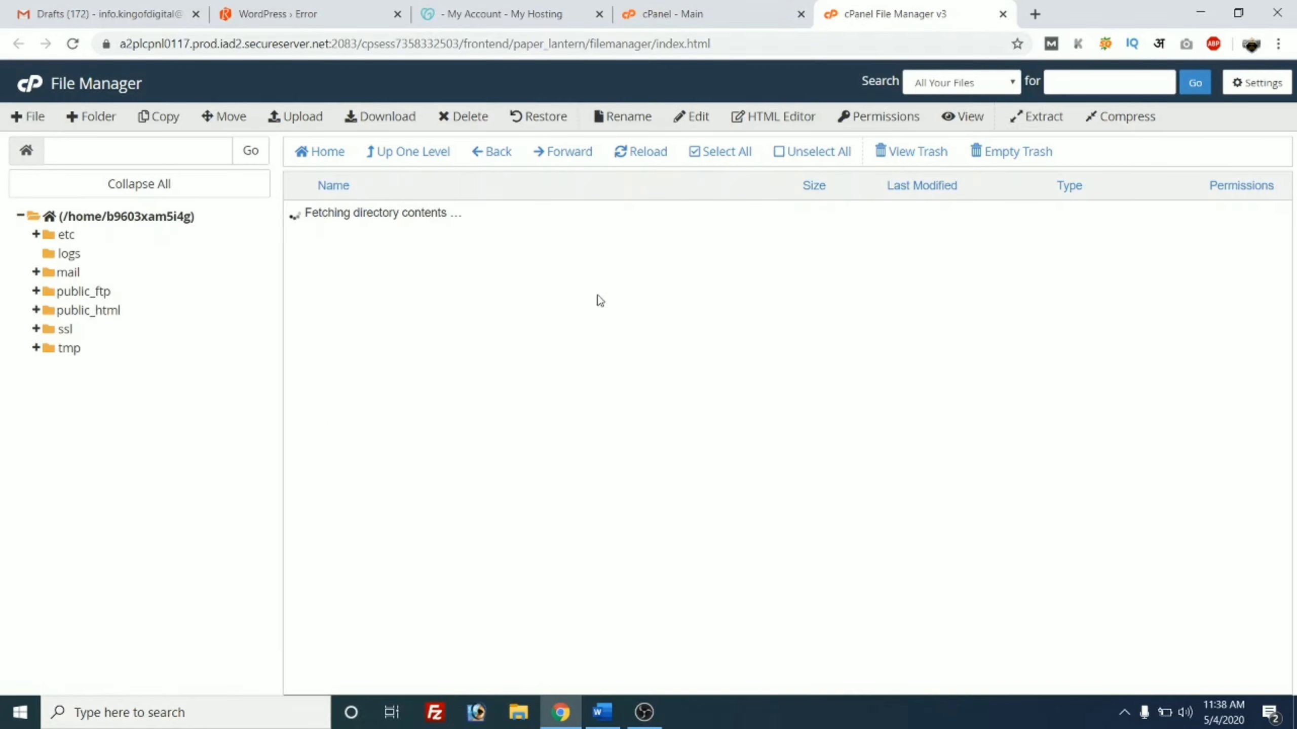
{"action": "double_click", "coordinate": [303, 326]}
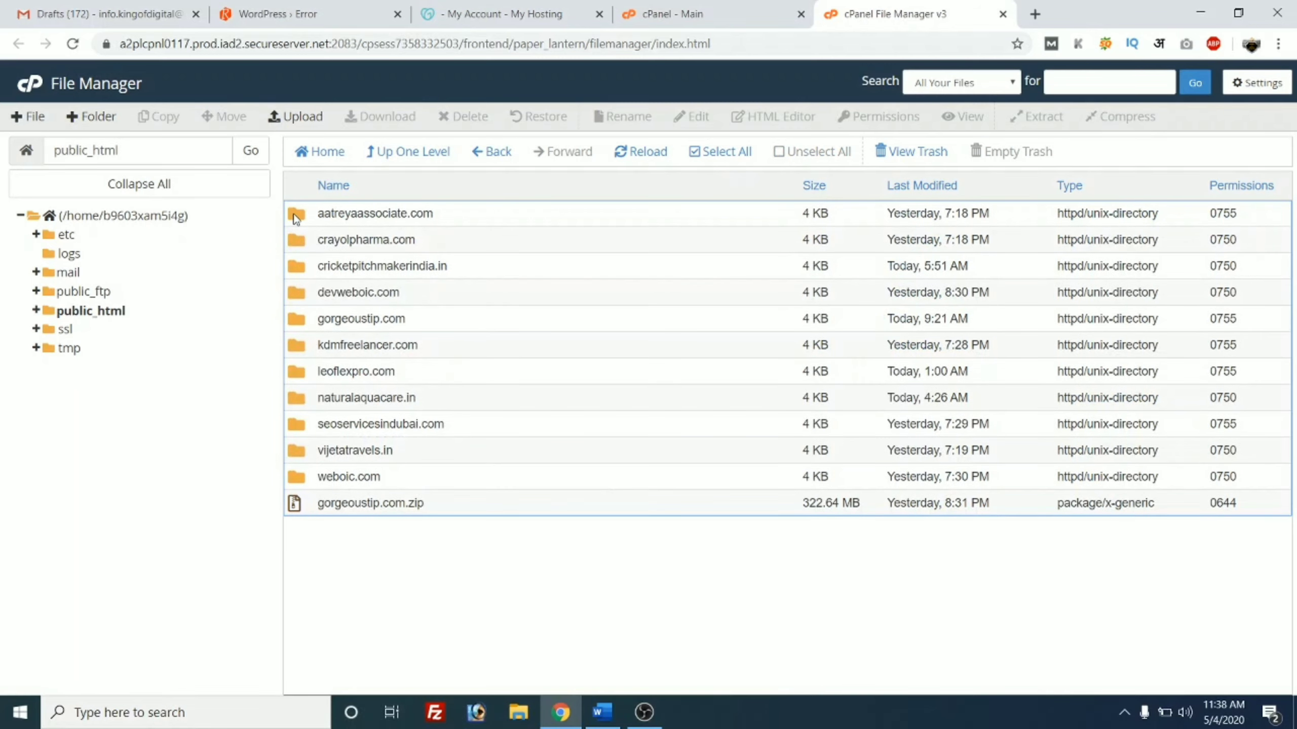
{"action": "double_click", "coordinate": [297, 215]}
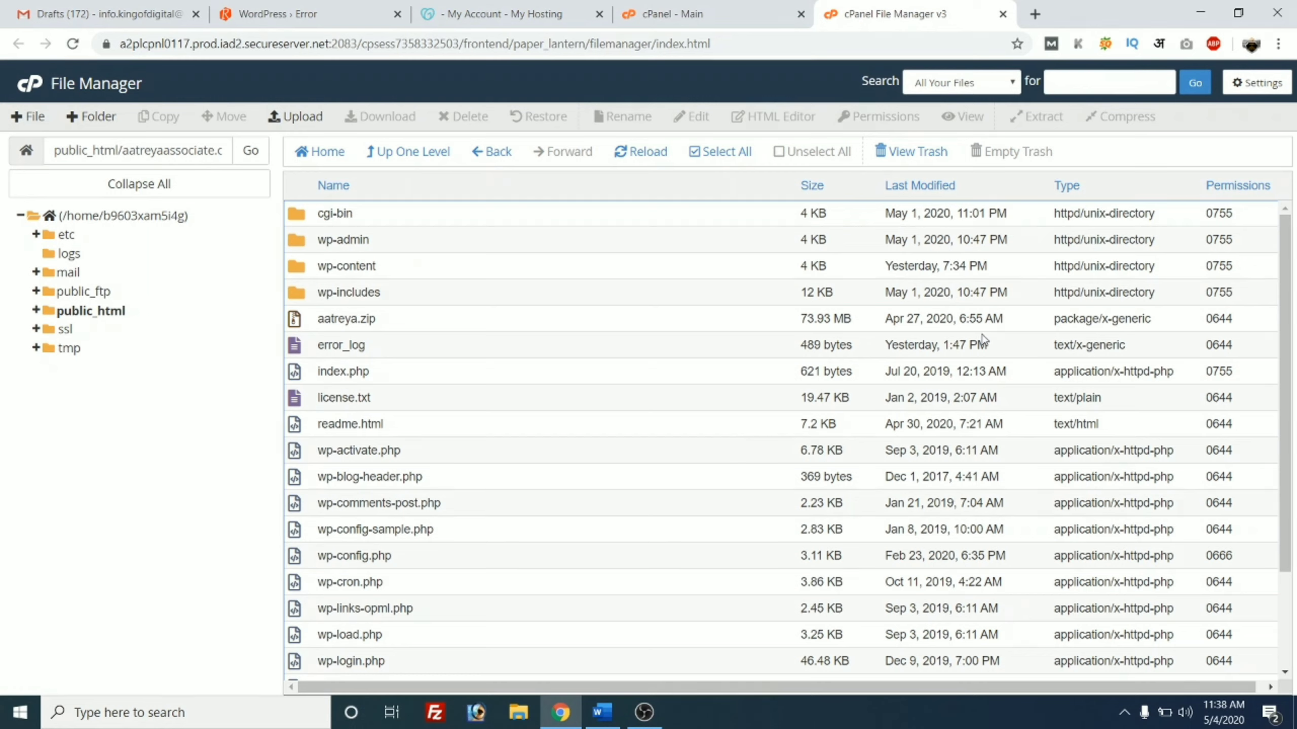
- Check wp-content's modified date and peek into wp-includes, then return to the site root
{"action": "left_click_drag", "start_coordinate": [888, 269], "coordinate": [988, 269]}
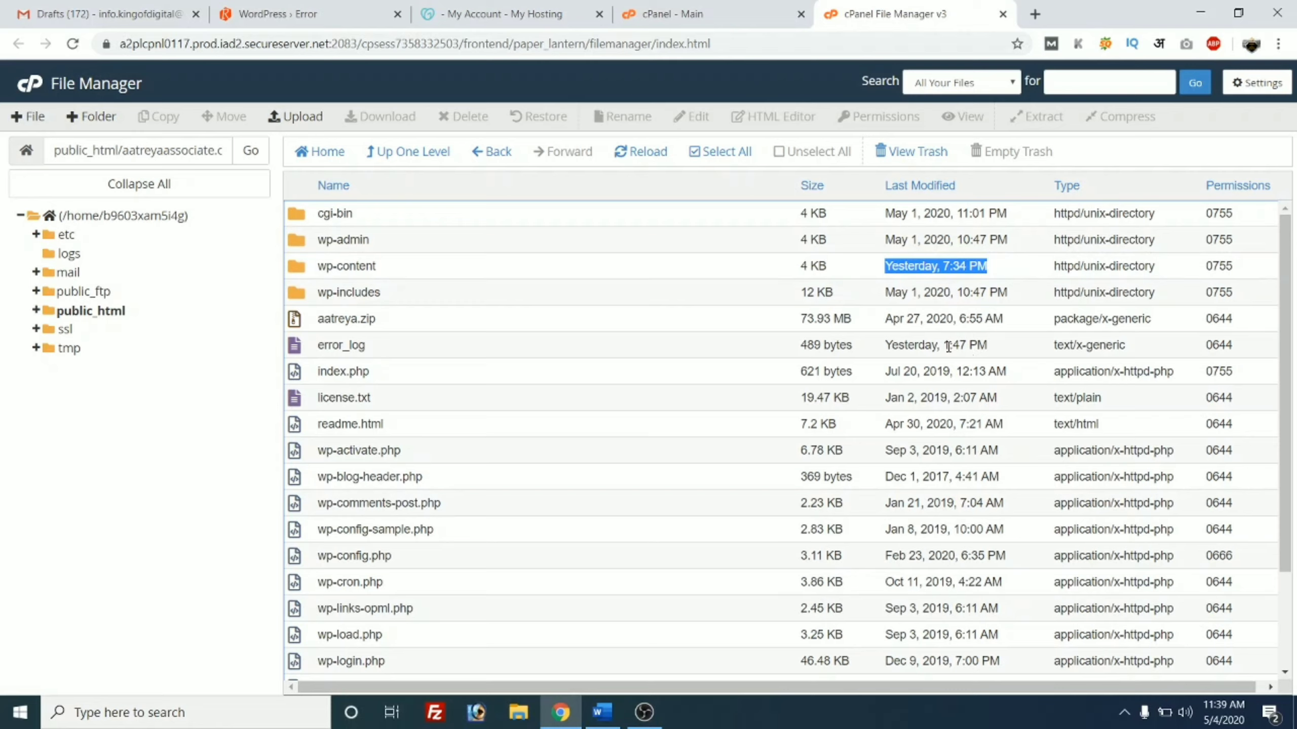
{"action": "left_click_drag", "start_coordinate": [883, 297], "coordinate": [971, 290]}
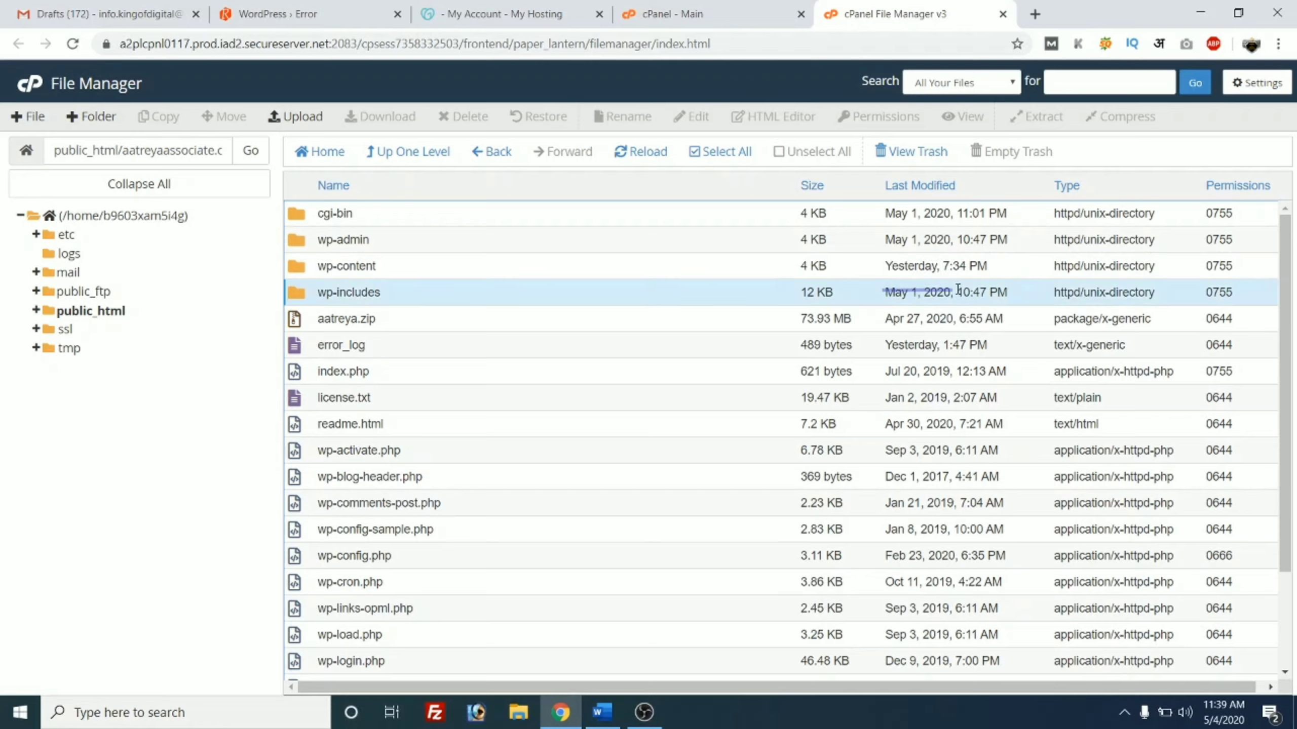
{"action": "double_click", "coordinate": [971, 290]}
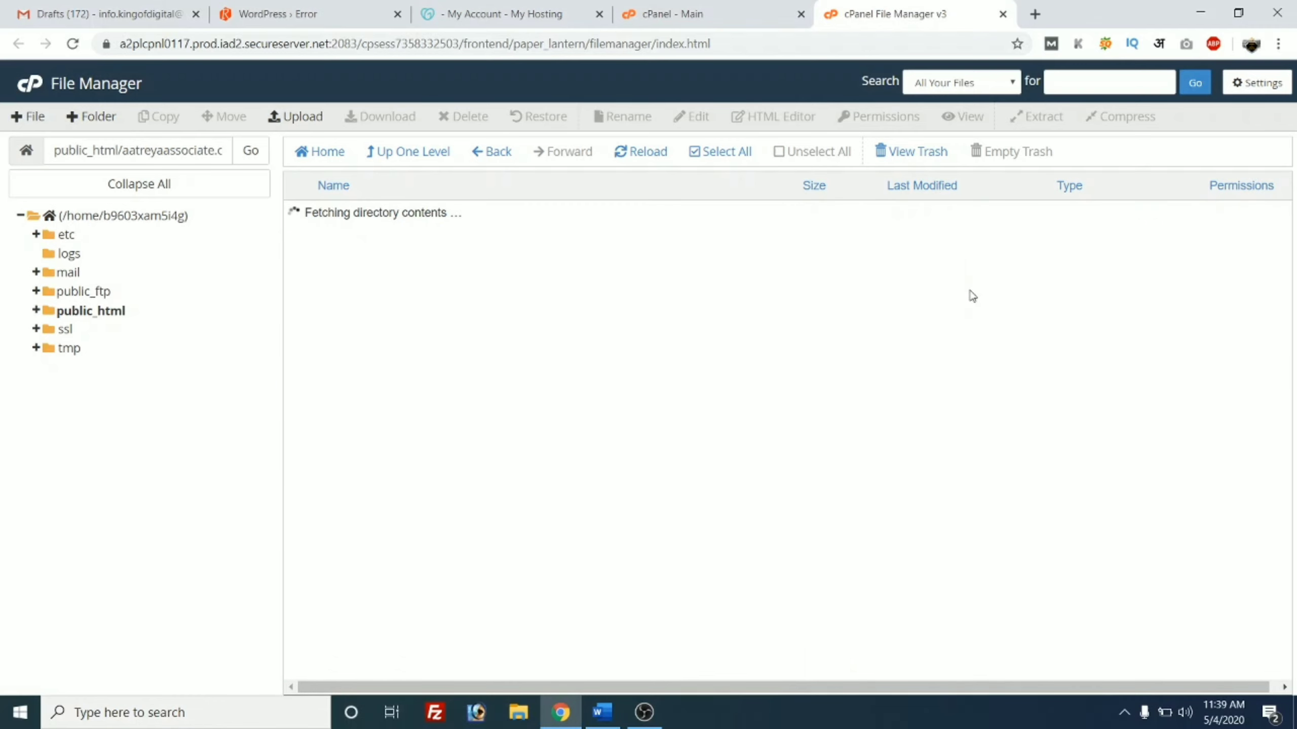
{"action": "left_click", "coordinate": [413, 163]}
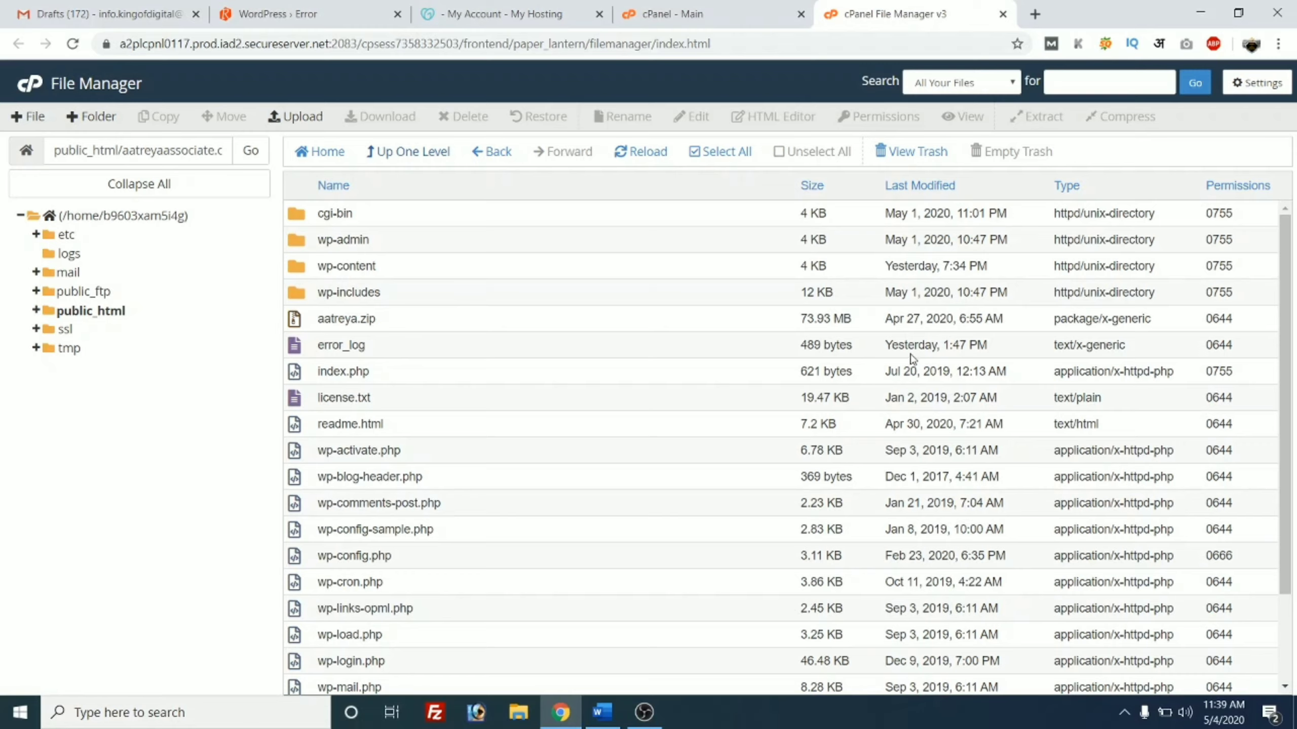
- View the error_log file's contents in a new tab
{"action": "right_click", "coordinate": [295, 346]}
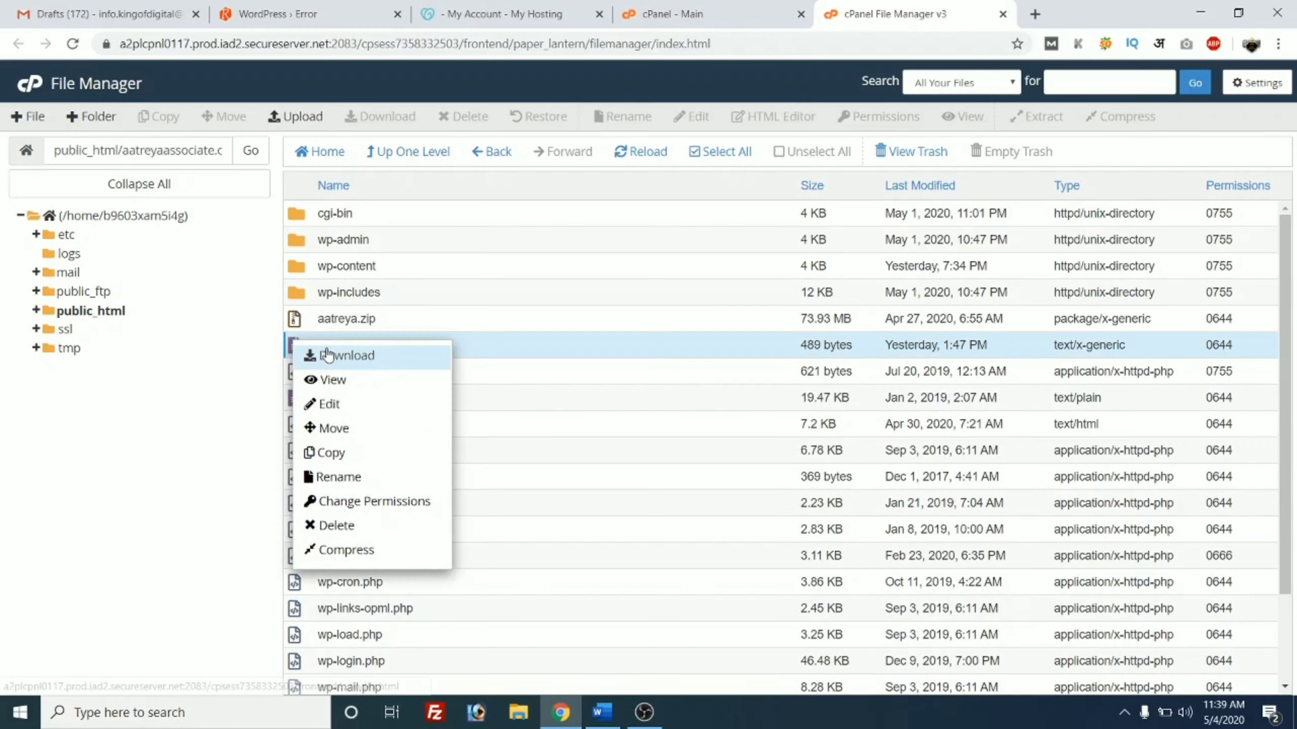
{"action": "left_click", "coordinate": [329, 378]}
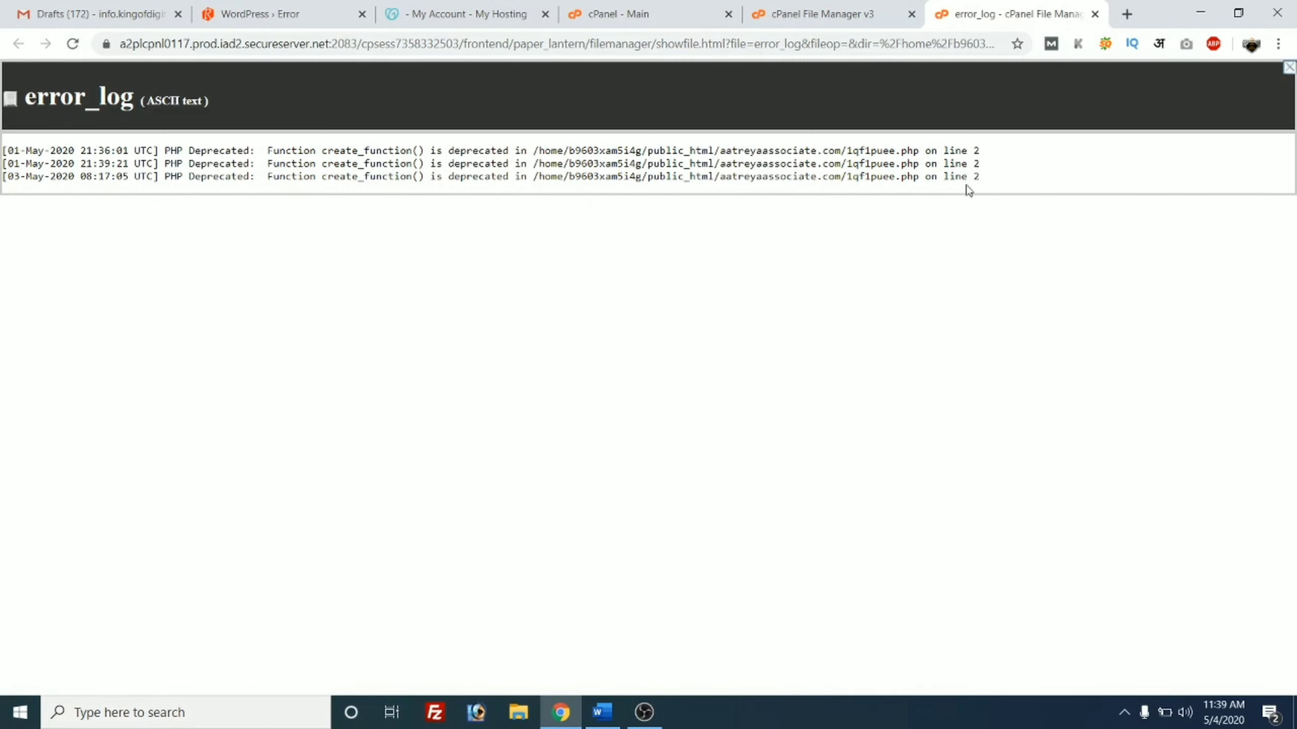
{"action": "left_click", "coordinate": [794, 6]}
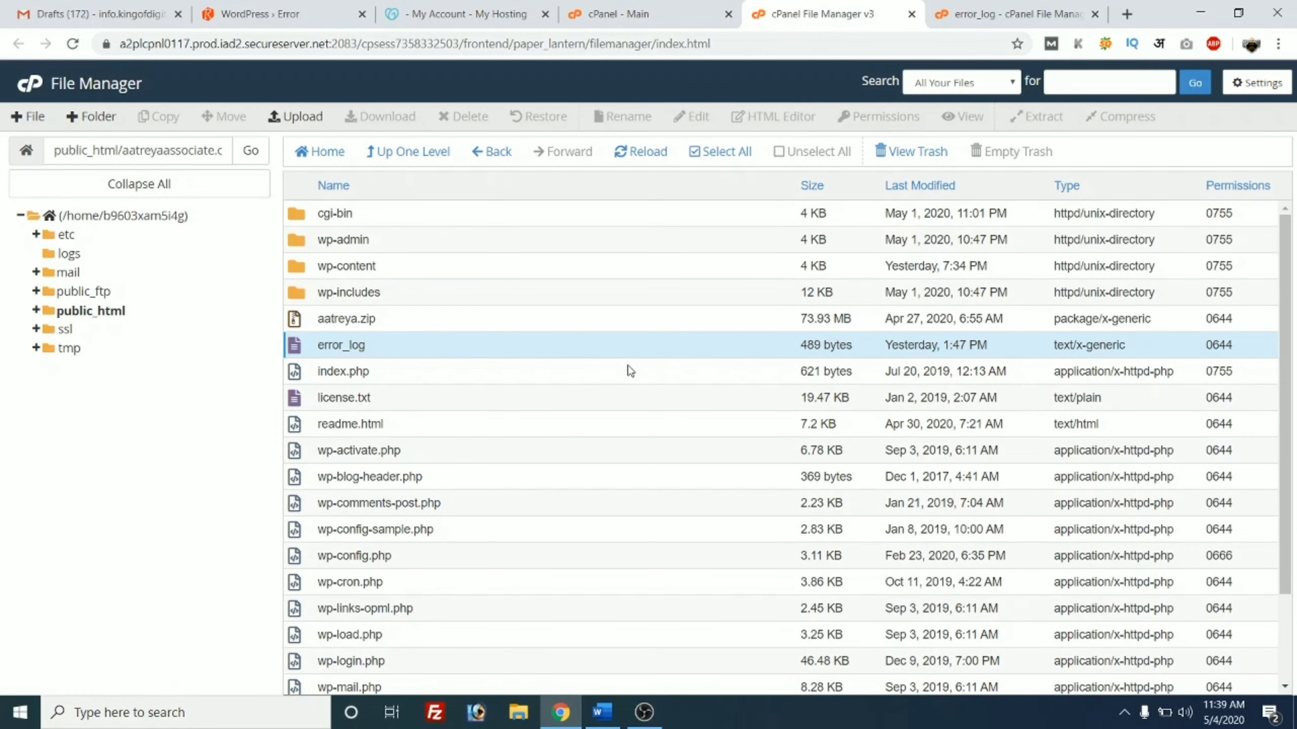
- Back in the File Manager listing, select the wp-includes folder
{"action": "scroll", "coordinate": [631, 371], "scroll_direction": "down", "scroll_amount": 2}
{"action": "scroll", "coordinate": [630, 369], "scroll_direction": "up", "scroll_amount": 2}
{"action": "left_click", "coordinate": [552, 298]}
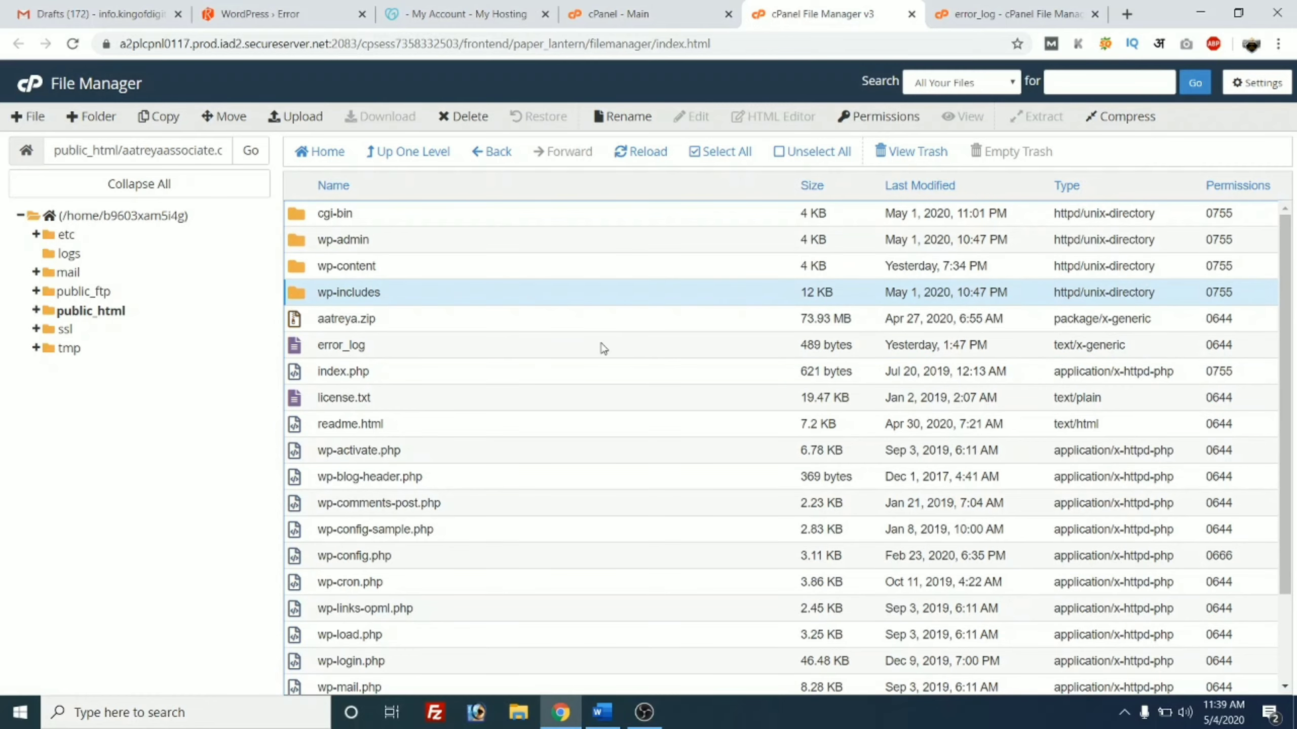
{"action": "scroll", "coordinate": [603, 348], "scroll_direction": "down", "scroll_amount": 2}
{"action": "scroll", "coordinate": [603, 348], "scroll_direction": "up", "scroll_amount": 1}
{"action": "scroll", "coordinate": [601, 348], "scroll_direction": "up", "scroll_amount": 1}
- Rename wp-content's plugins folder to plugins_1, then return to the site root and error tab
{"action": "double_click", "coordinate": [309, 271]}
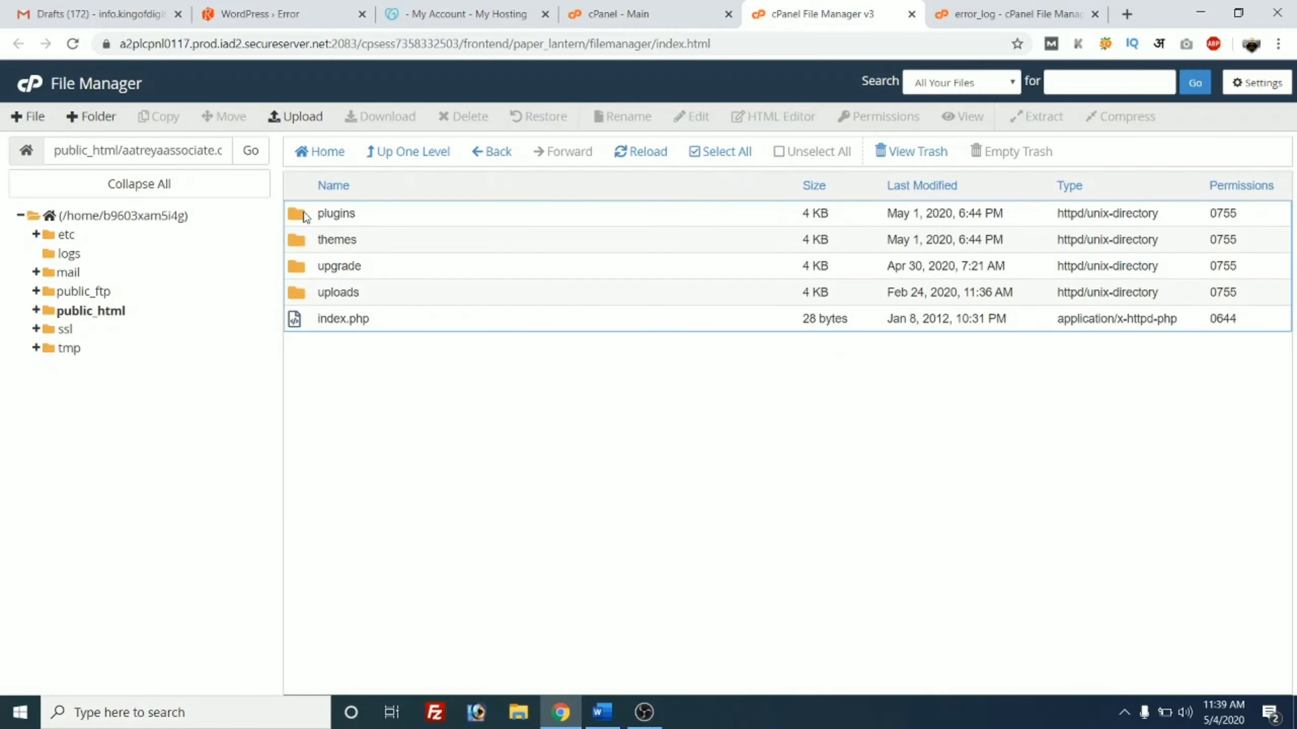
{"action": "left_click", "coordinate": [305, 217]}
{"action": "right_click", "coordinate": [303, 217]}
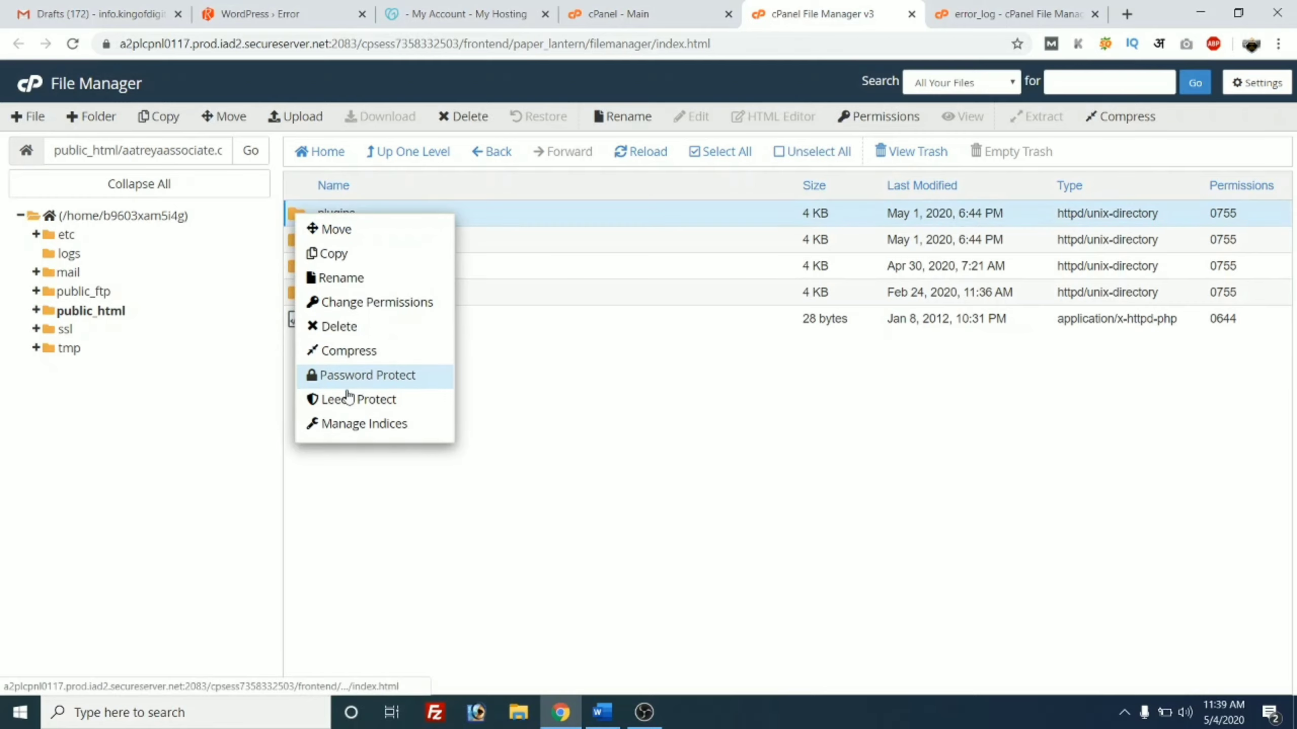
{"action": "left_click", "coordinate": [353, 280]}
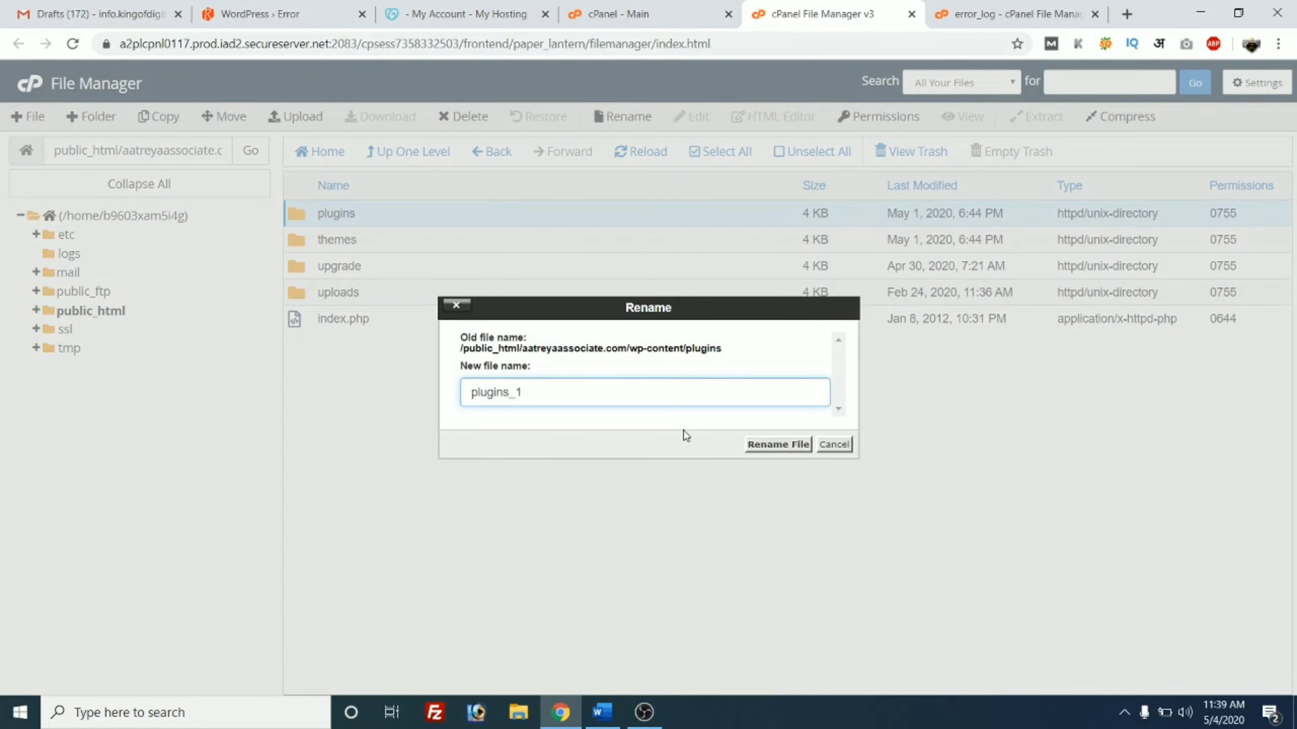
{"action": "left_click", "coordinate": [783, 450]}
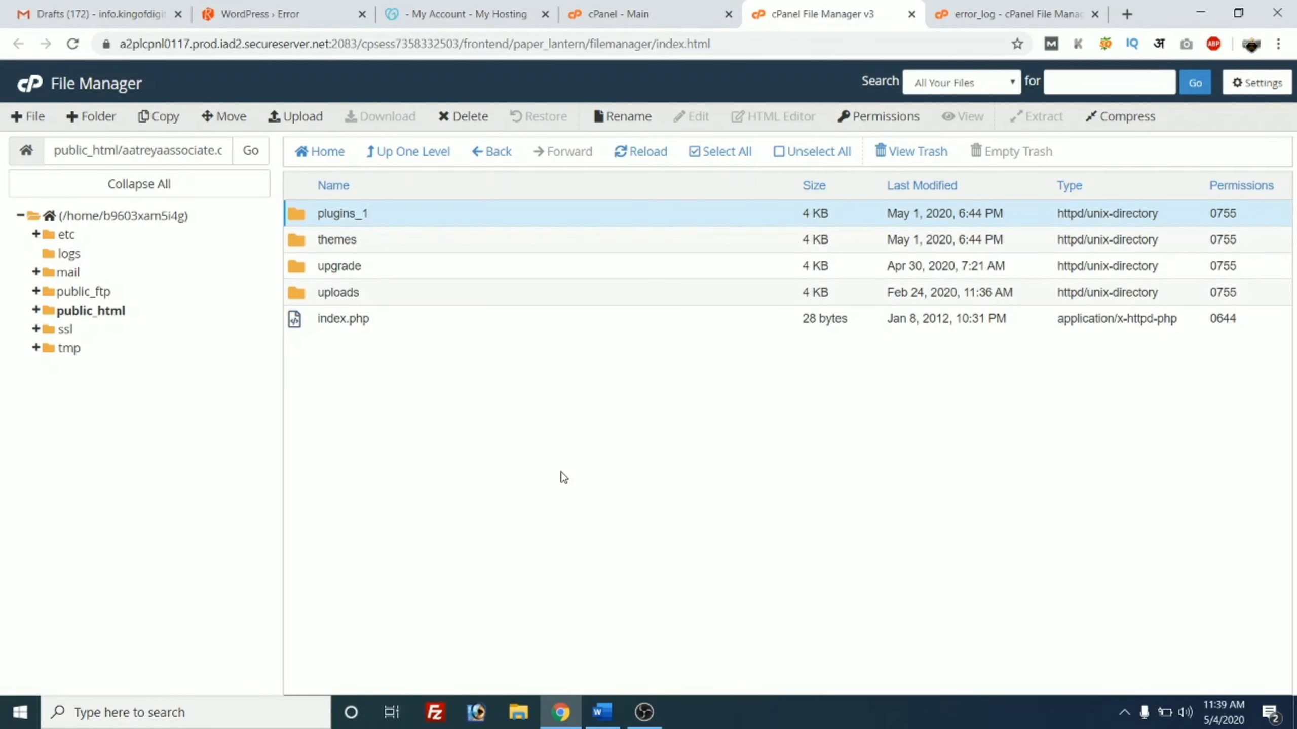
{"action": "left_click", "coordinate": [392, 154]}
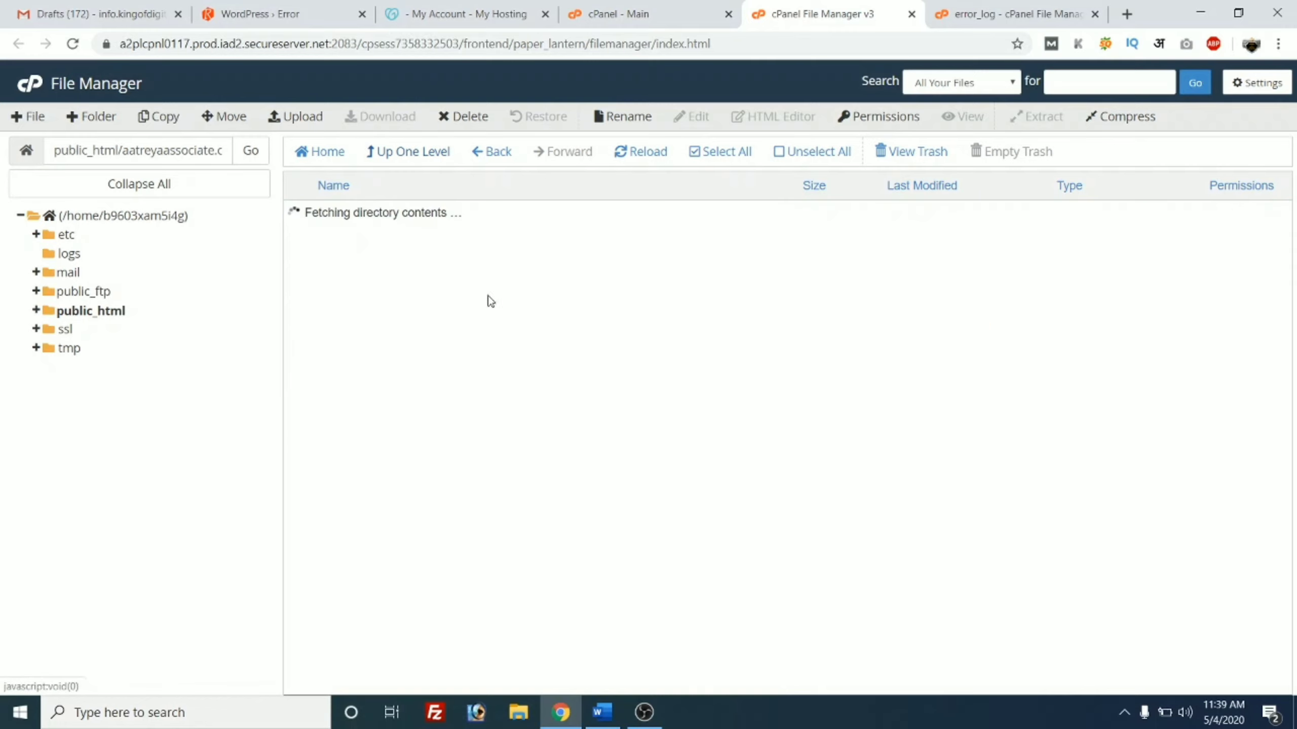
{"action": "left_click", "coordinate": [260, 14]}
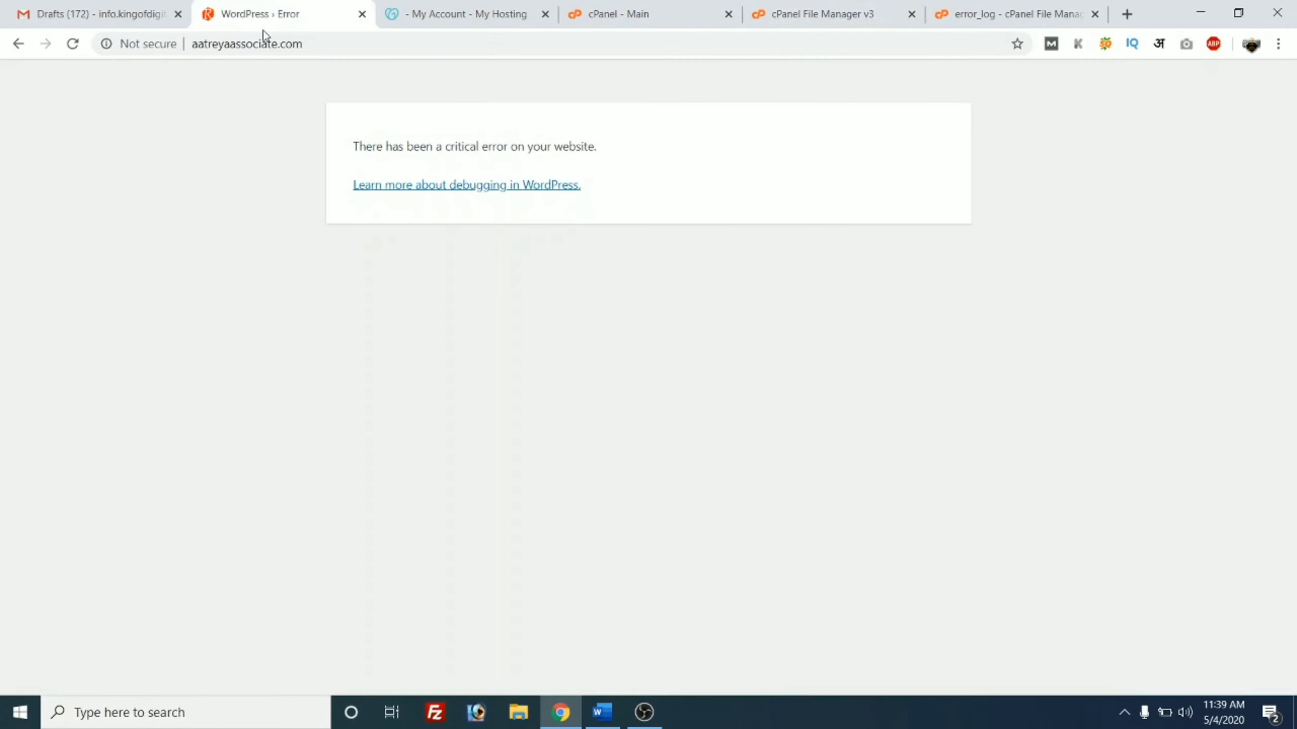
- Reload the site to confirm the critical error persists, then return to File Manager
{"action": "left_click", "coordinate": [72, 44]}
{"action": "left_click", "coordinate": [72, 43]}
{"action": "left_click_drag", "start_coordinate": [353, 144], "coordinate": [602, 156]}
{"action": "left_click", "coordinate": [643, 170]}
{"action": "left_click", "coordinate": [663, 14]}
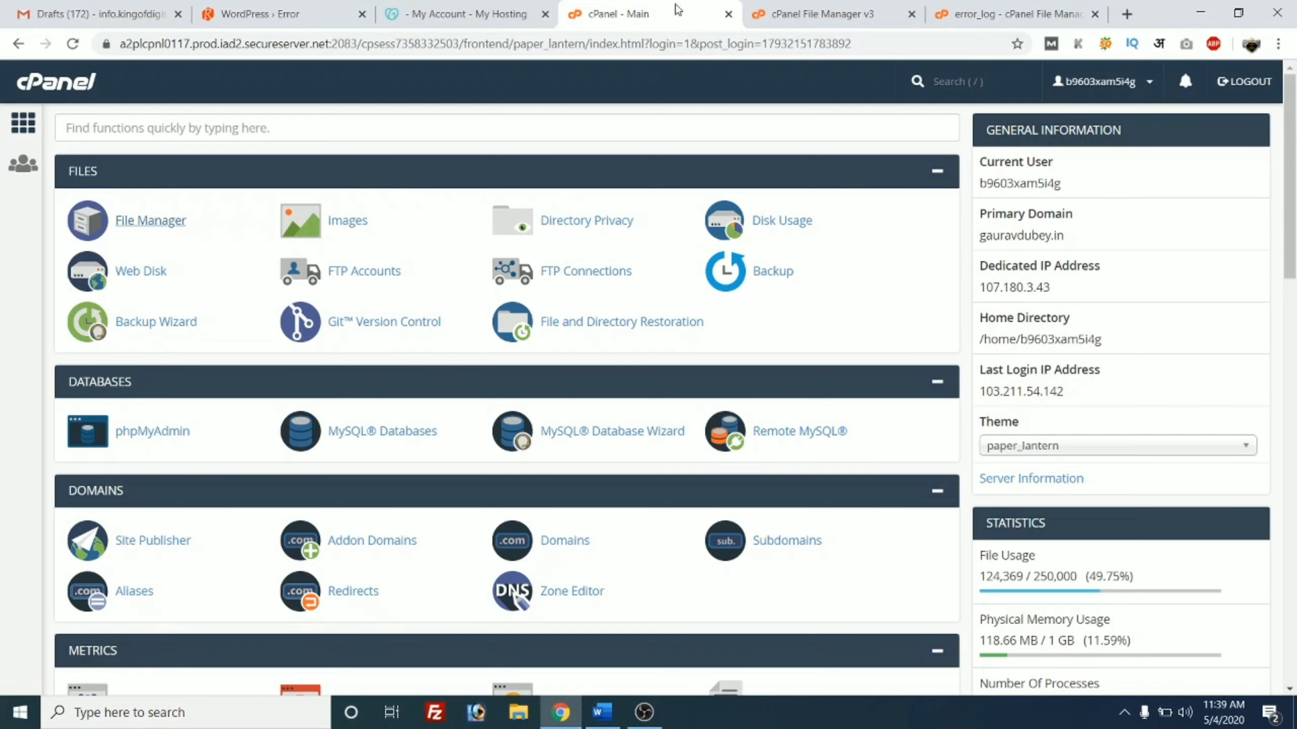
{"action": "left_click", "coordinate": [786, 5]}
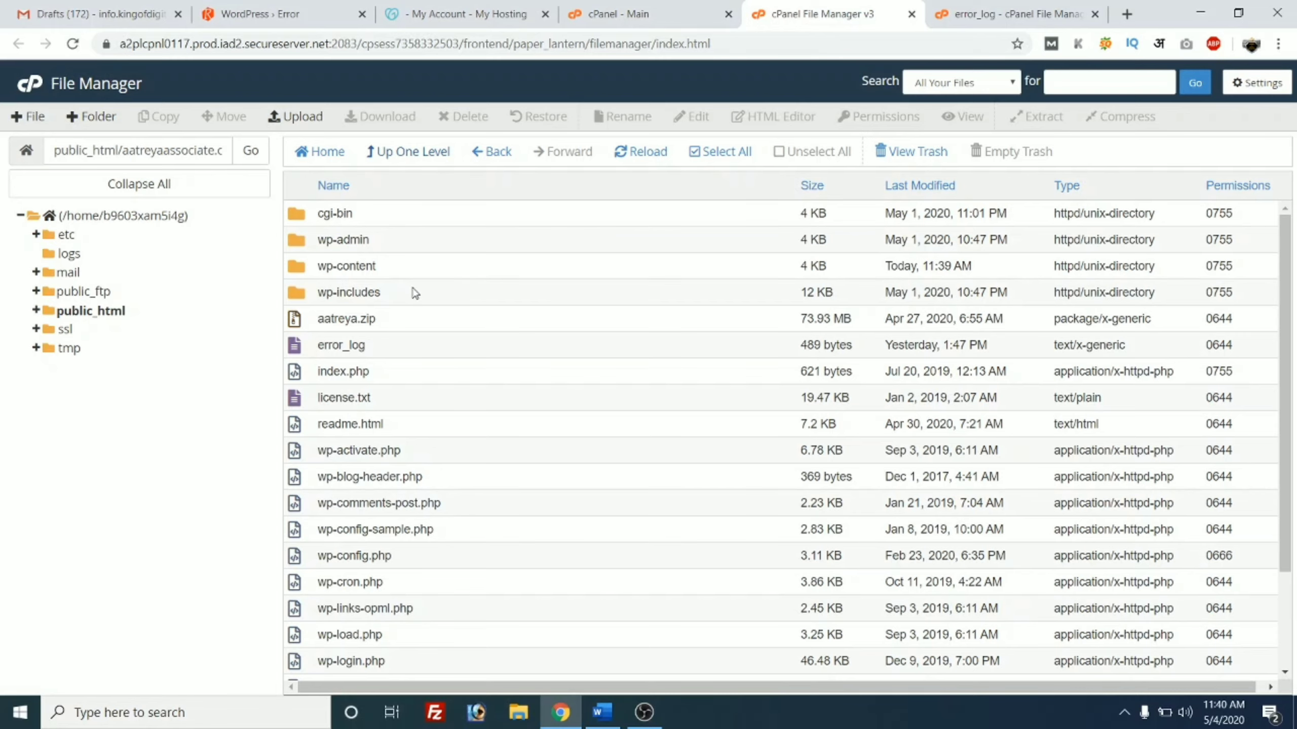
- Upload wordpress-5.4.zip (12.60 MB) to the aatreyaassociate.com folder and return to the listing
{"action": "scroll", "coordinate": [427, 298], "scroll_direction": "down", "scroll_amount": 3}
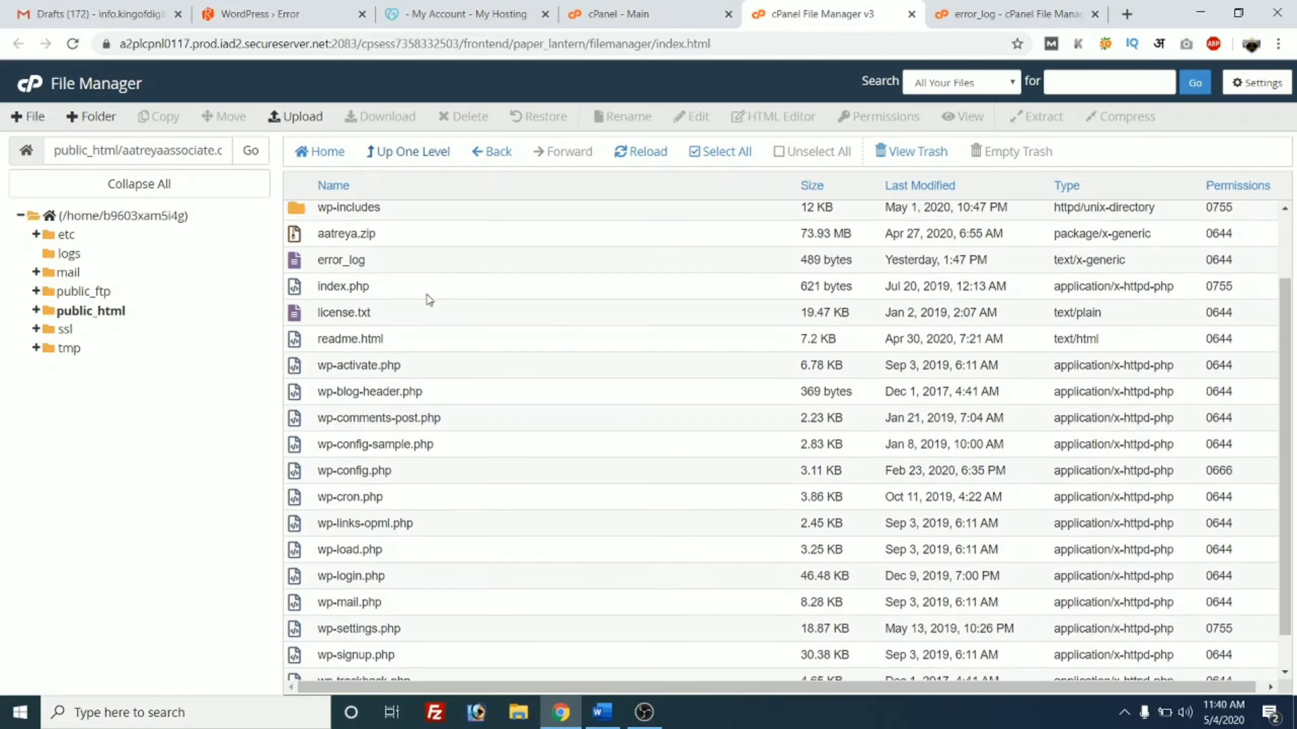
{"action": "scroll", "coordinate": [427, 299], "scroll_direction": "down", "scroll_amount": 2}
{"action": "scroll", "coordinate": [429, 255], "scroll_direction": "up", "scroll_amount": 5}
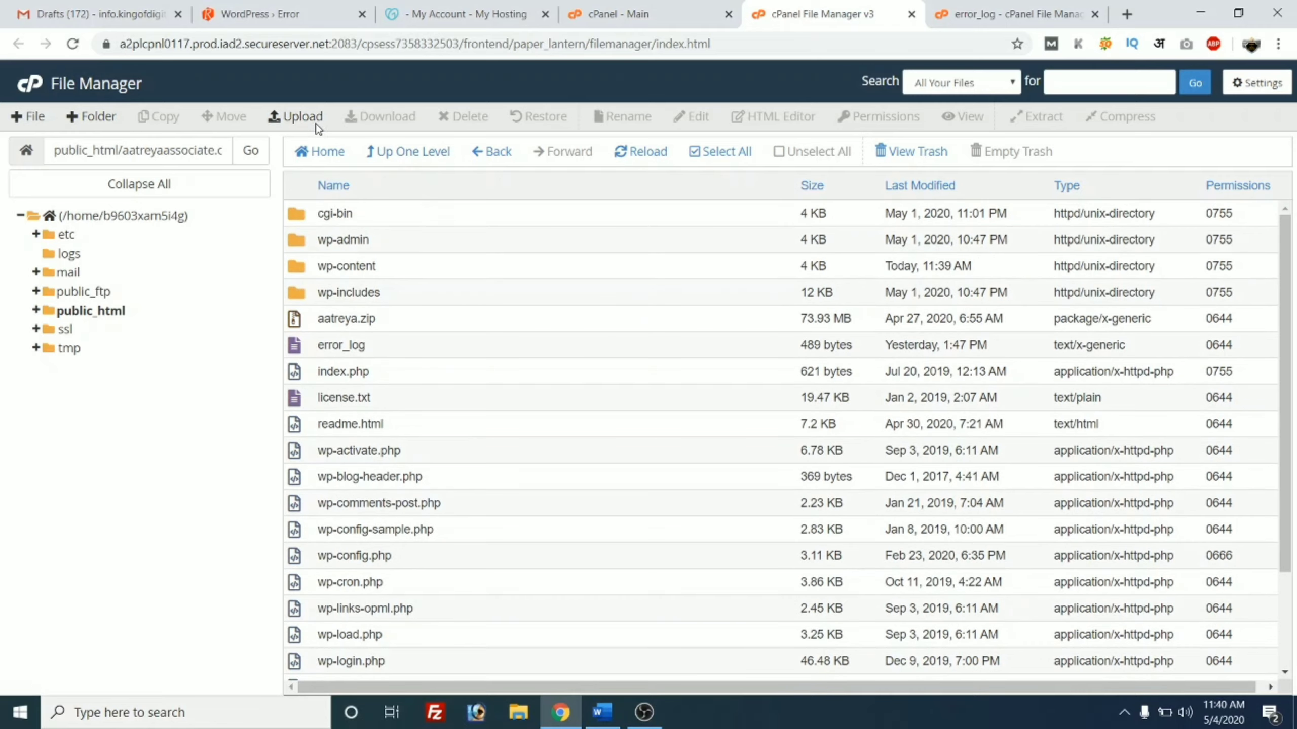
{"action": "left_click", "coordinate": [295, 117]}
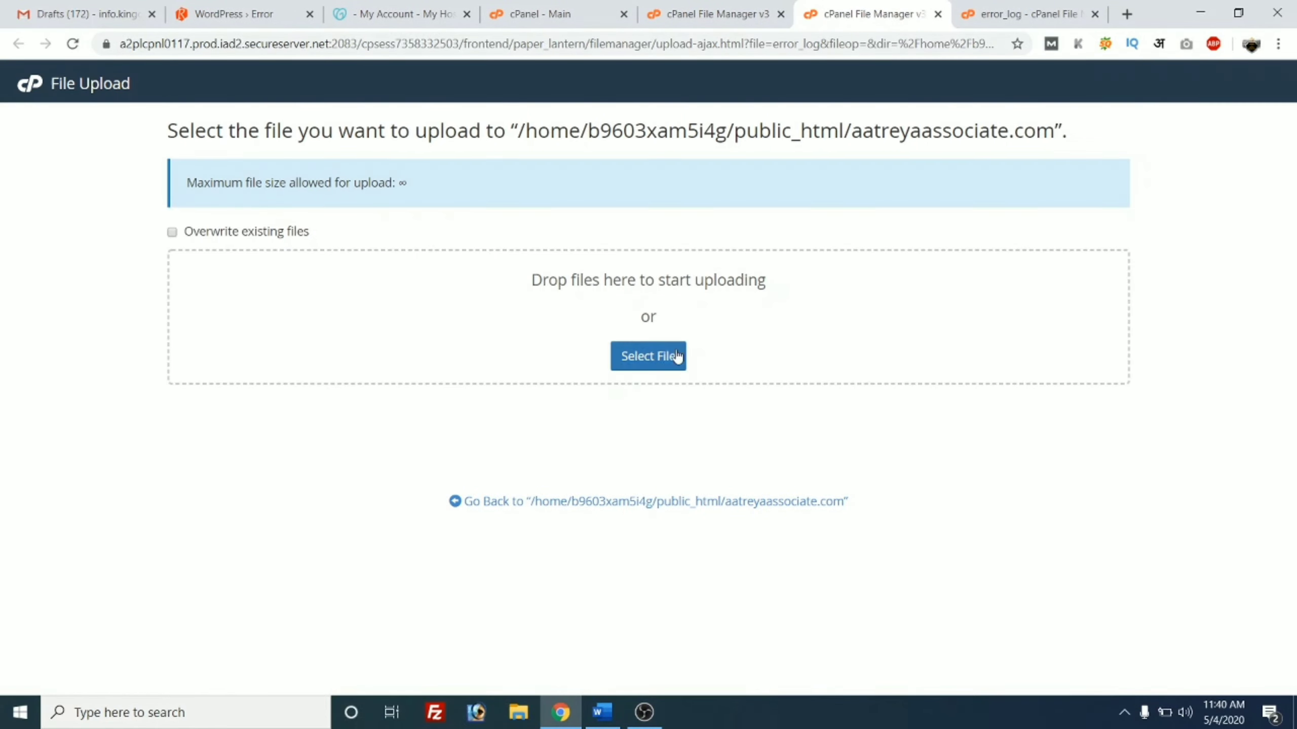
{"action": "left_click", "coordinate": [661, 354]}
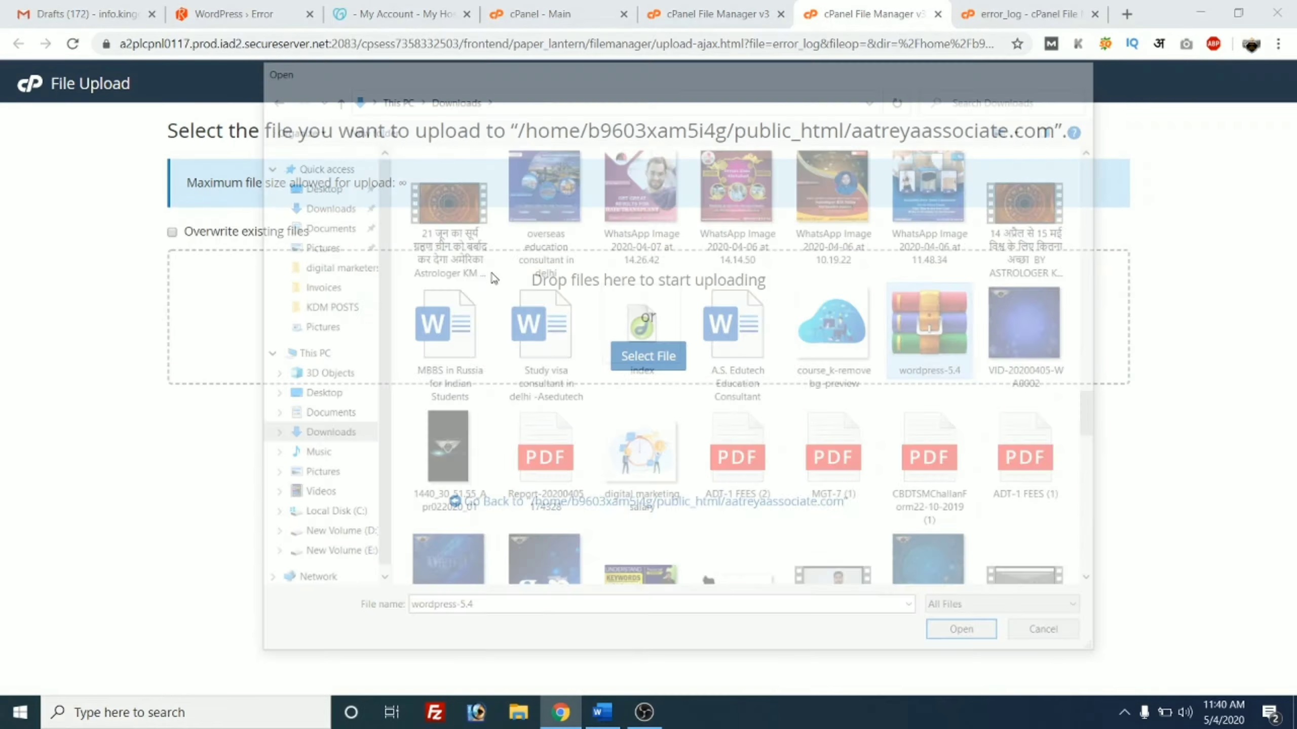
{"action": "double_click", "coordinate": [929, 327]}
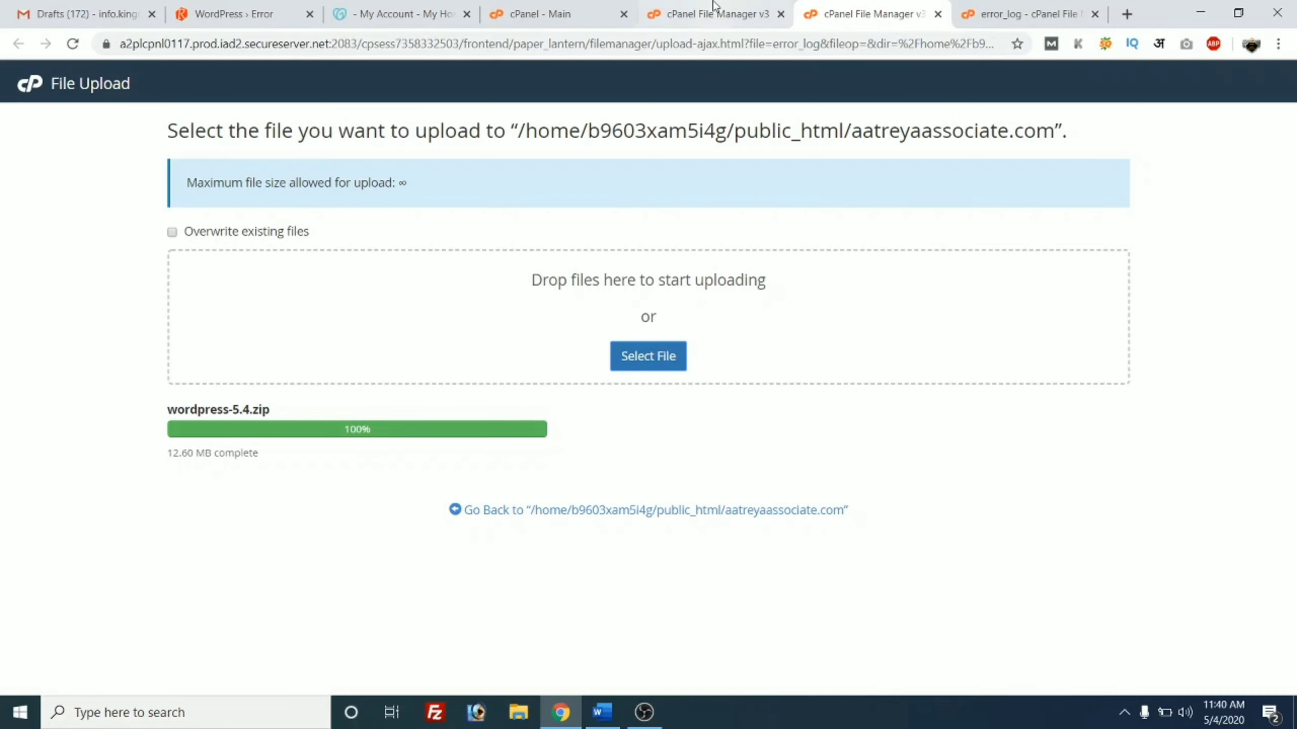
{"action": "left_click", "coordinate": [697, 14]}
{"action": "left_click", "coordinate": [433, 154]}
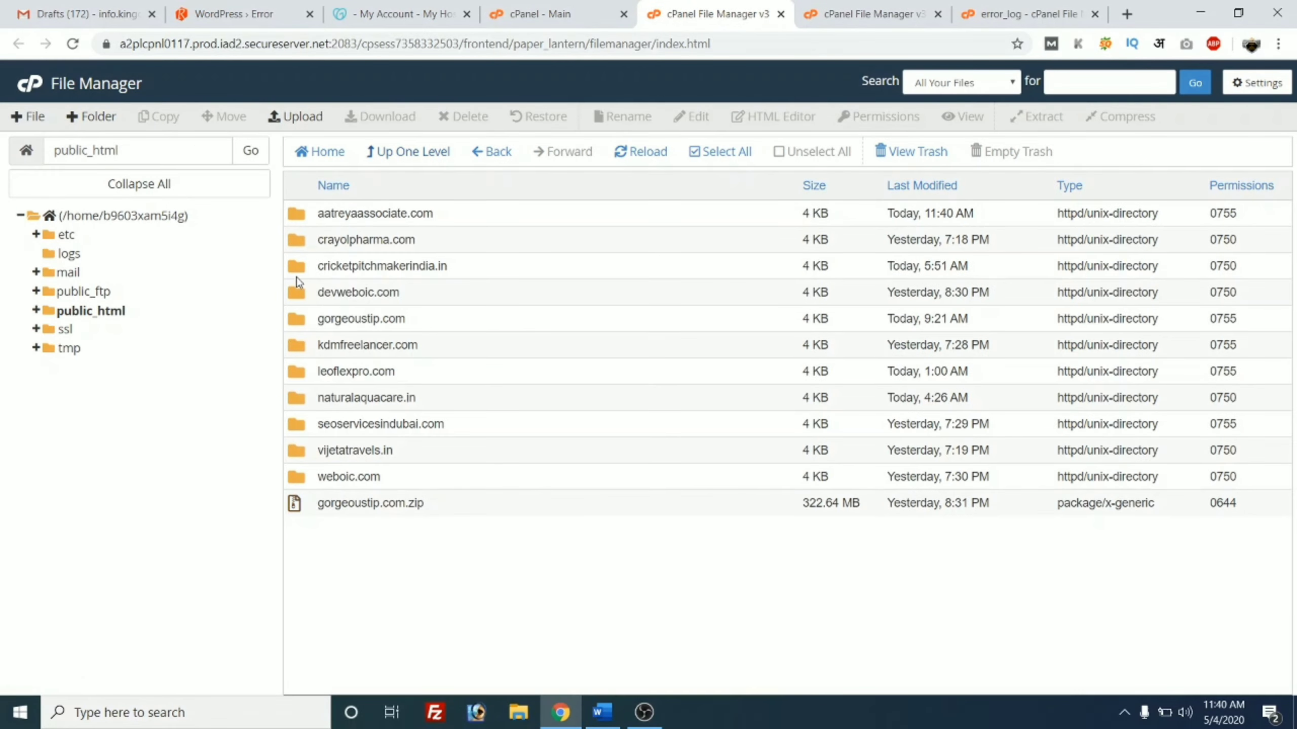
- Extract wordpress-5.4.zip into aatreyaassociate.com, creating a wordpress folder, and close the results
{"action": "double_click", "coordinate": [296, 215]}
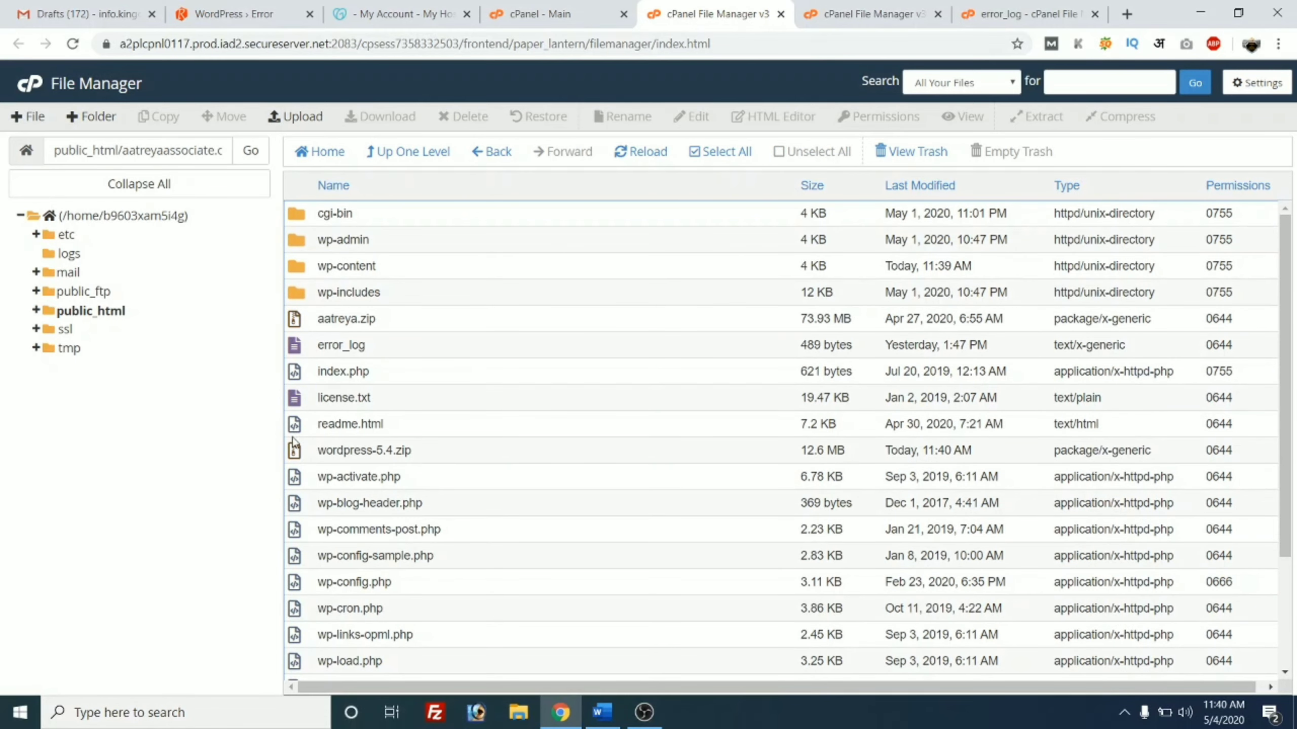
{"action": "right_click", "coordinate": [295, 458]}
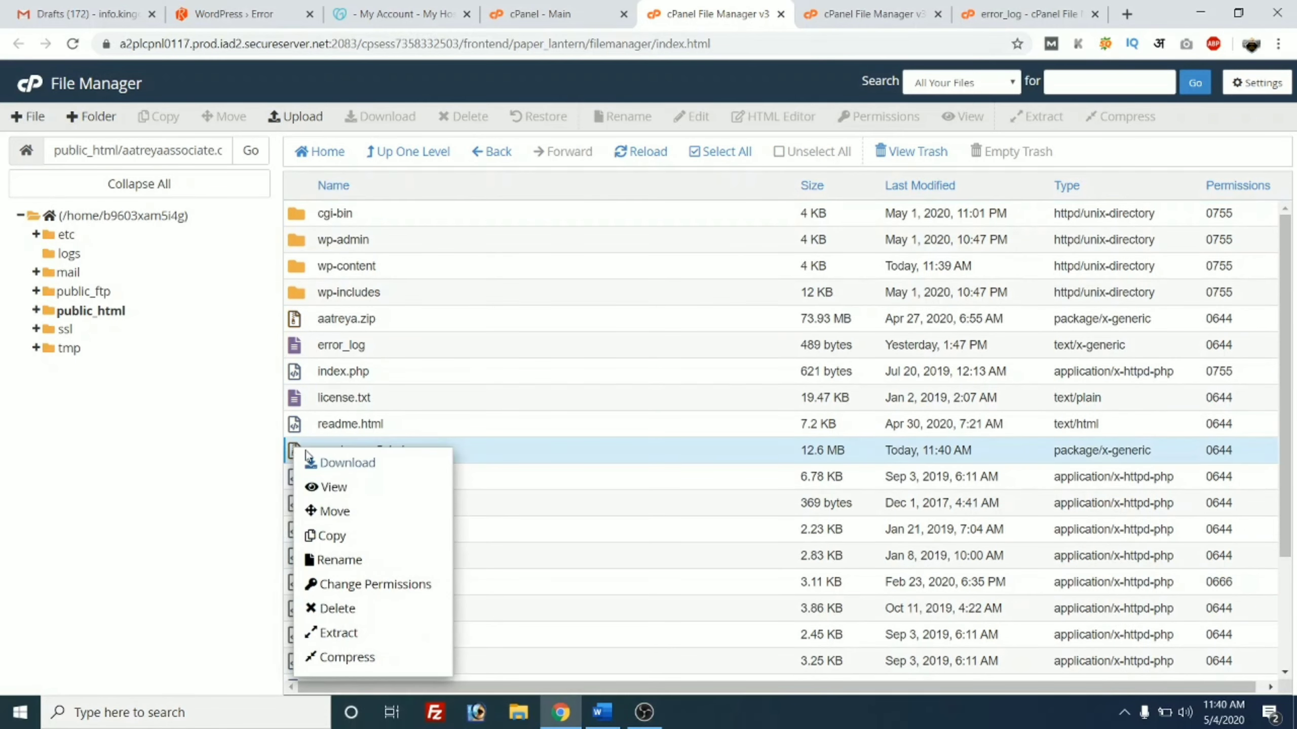
{"action": "left_click", "coordinate": [356, 634]}
{"action": "left_click", "coordinate": [768, 462]}
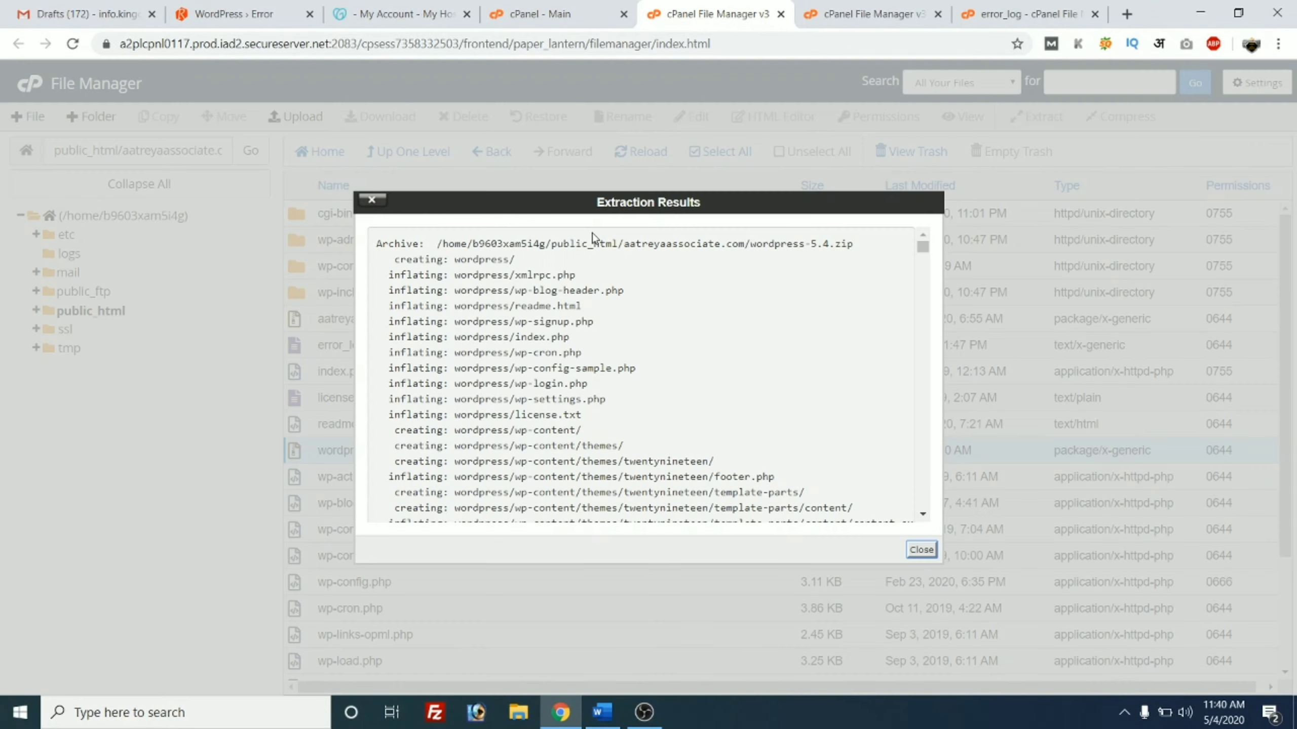
{"action": "left_click", "coordinate": [920, 550]}
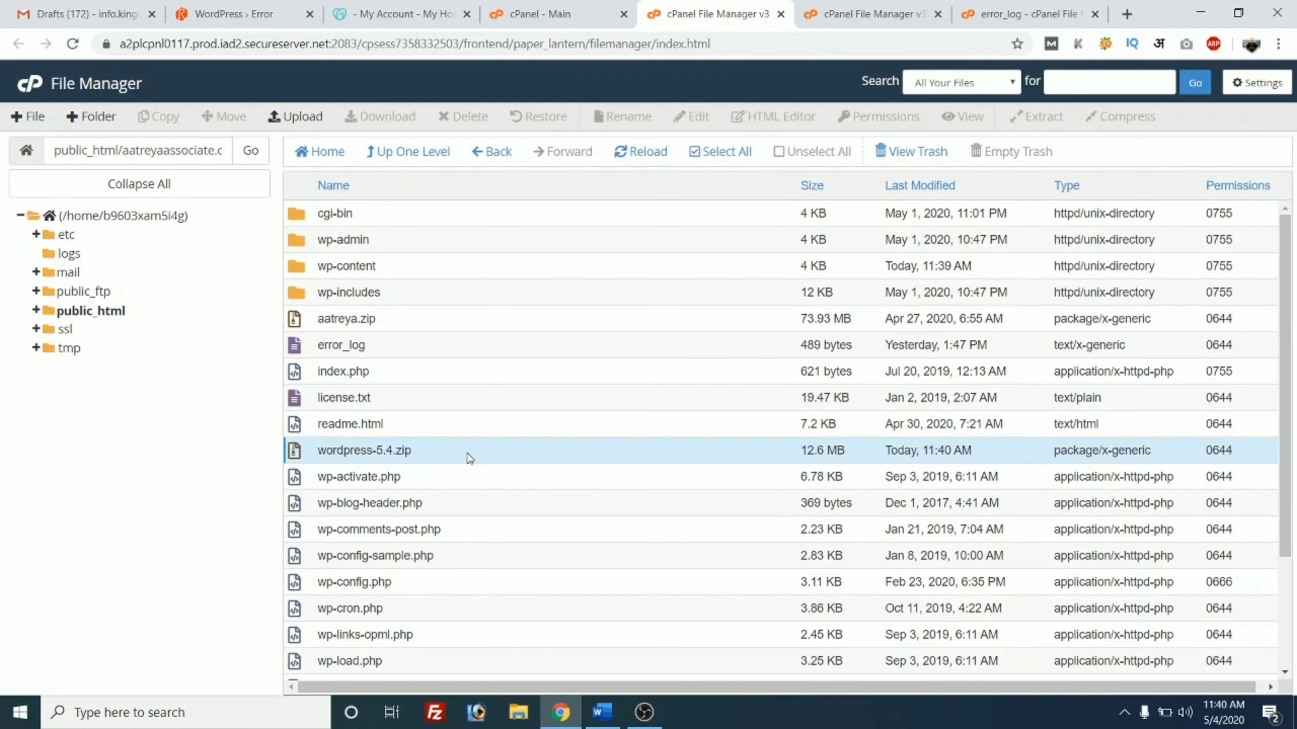
- Navigate into the extracted wordpress folder inside aatreyaassociate.com
{"action": "left_click", "coordinate": [428, 164]}
{"action": "double_click", "coordinate": [311, 214]}
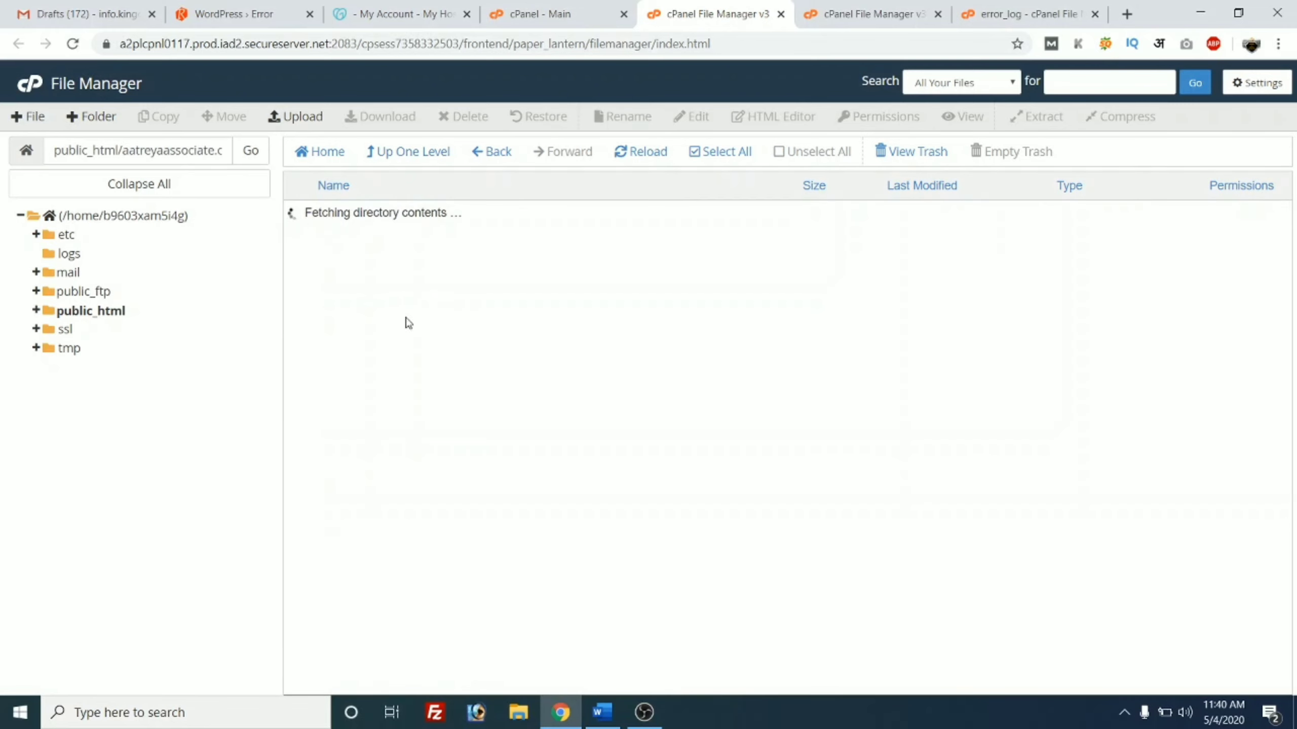
{"action": "double_click", "coordinate": [320, 249]}
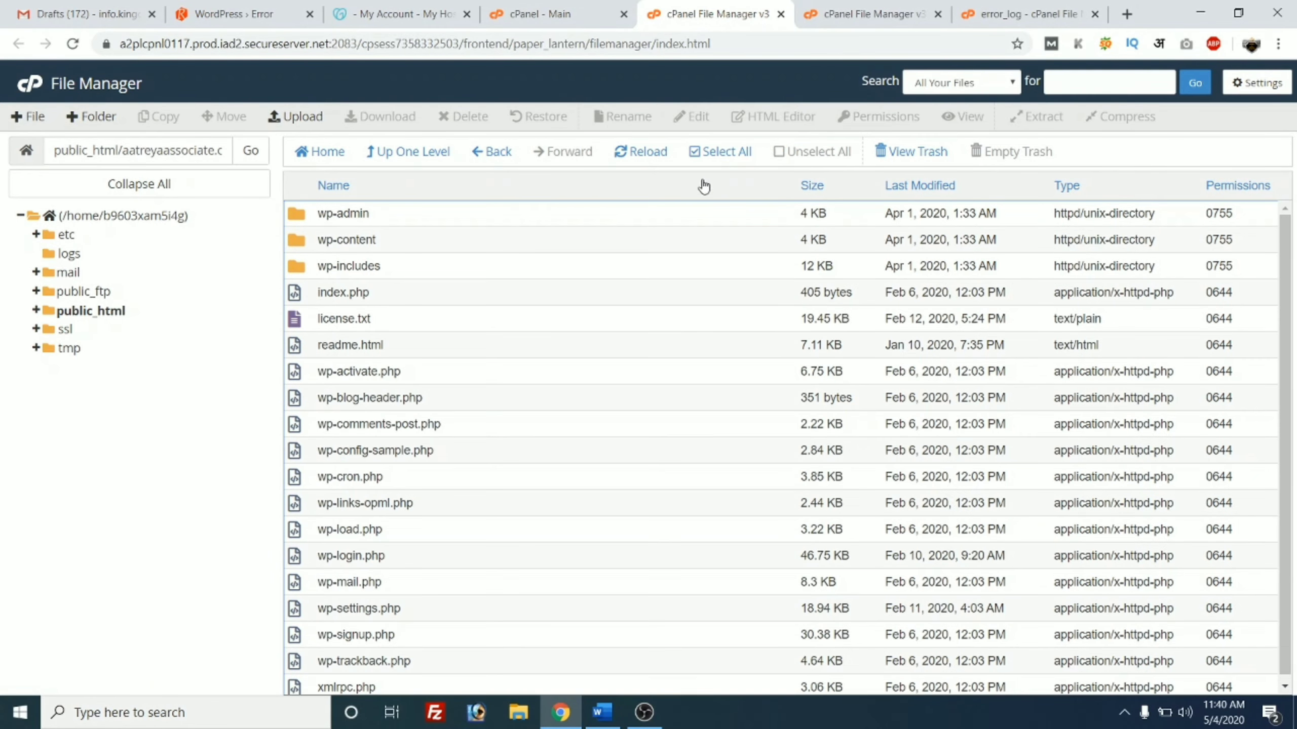
- Move all files from wordpress up to the aatreyaassociate.com root, then show the site's tab
{"action": "left_click", "coordinate": [725, 154]}
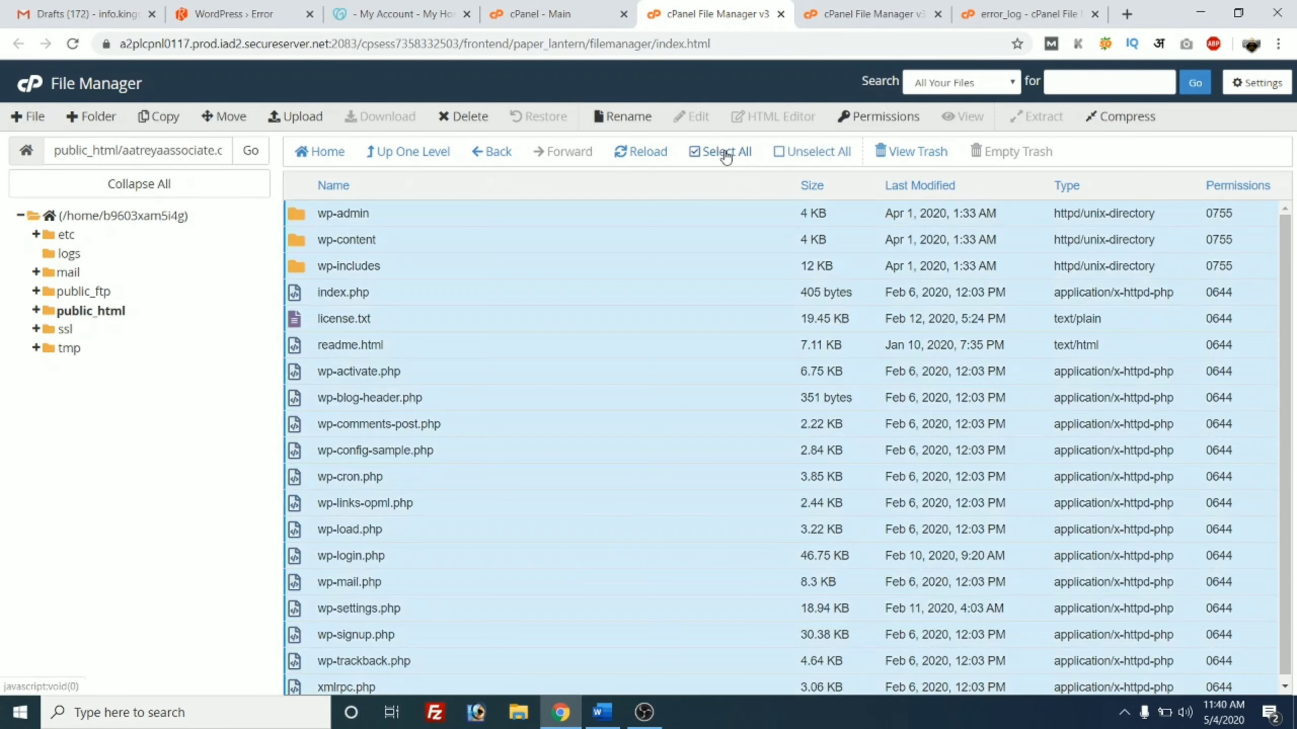
{"action": "left_click", "coordinate": [224, 116]}
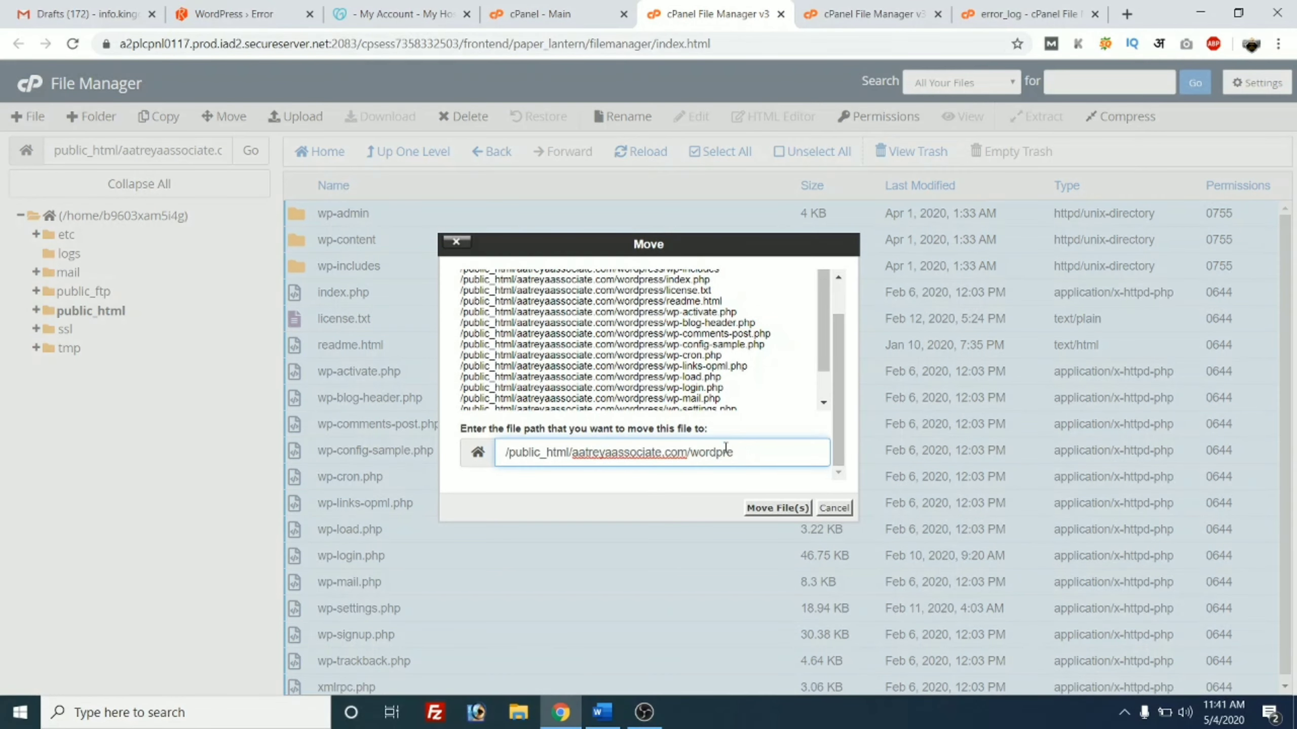
{"action": "key", "text": "BackSpace"}
{"action": "key", "text": "BackSpace"}
{"action": "key", "text": "Return"}
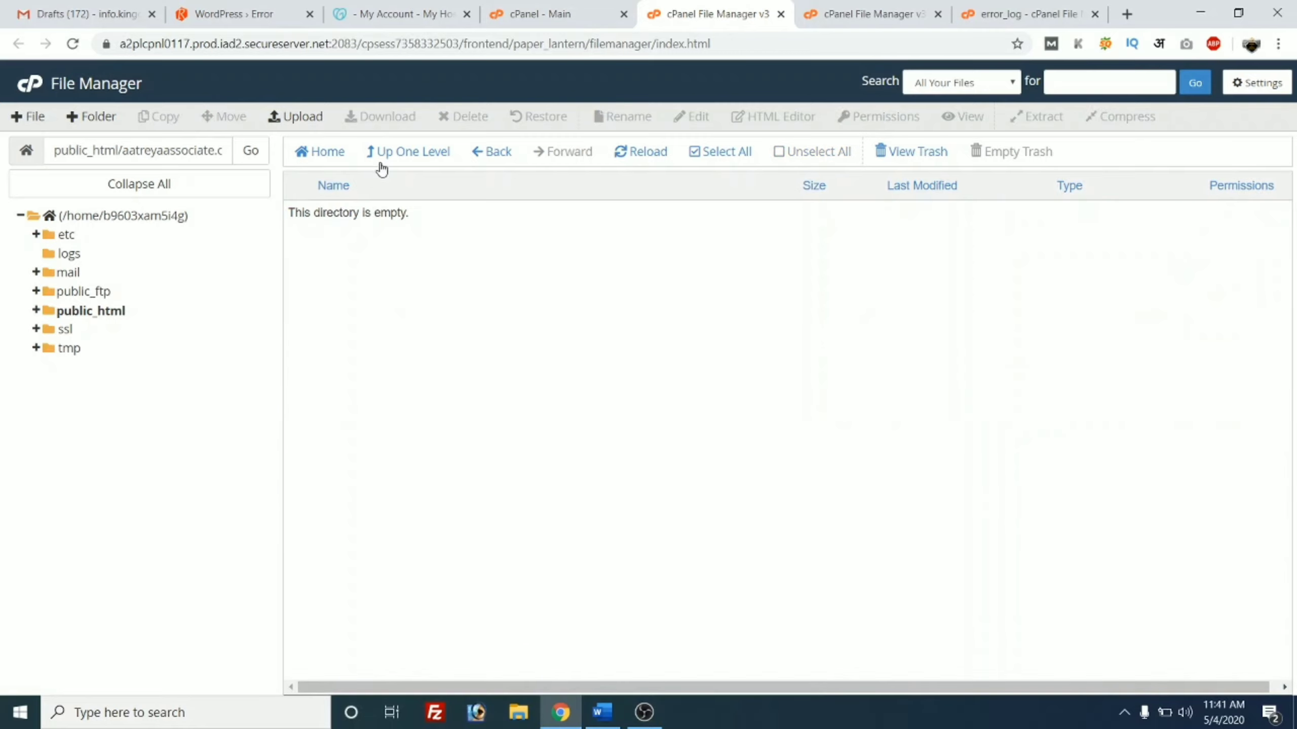
{"action": "left_click", "coordinate": [253, 5]}
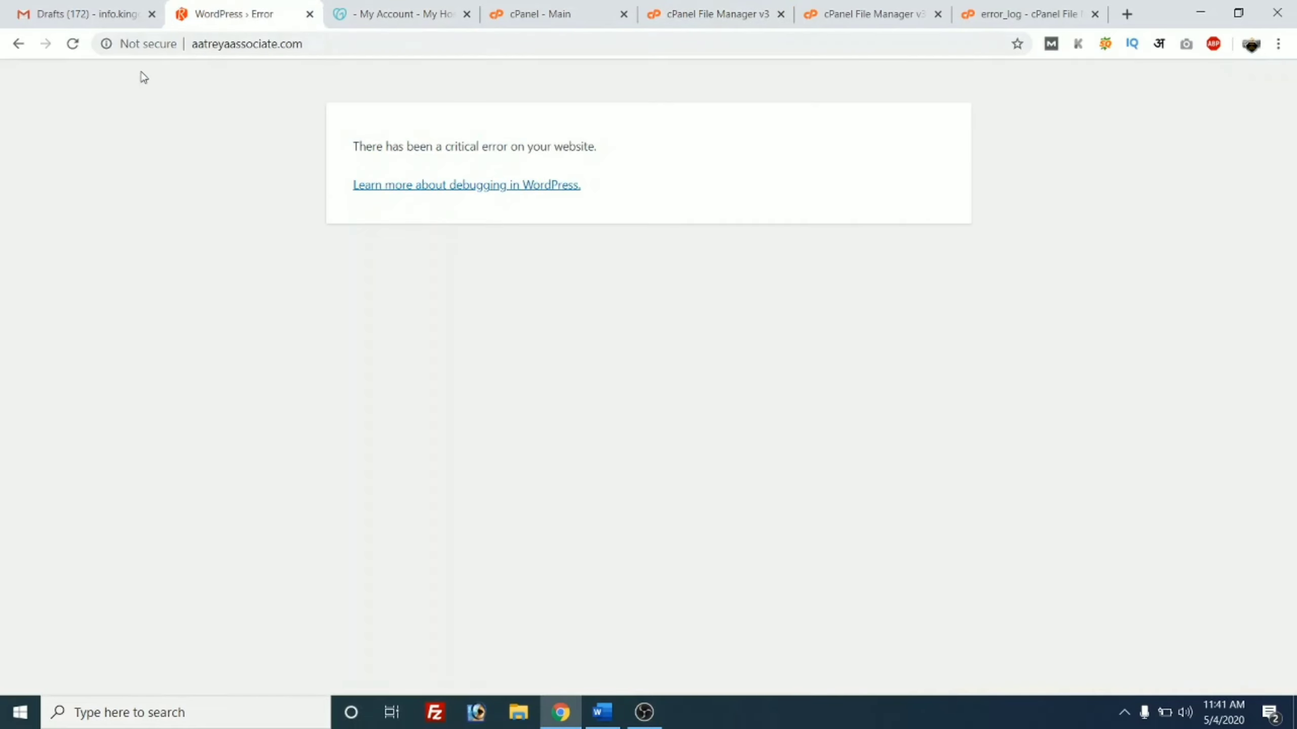
- Reload the site and scroll through the homepage, which now shows raw shortcode text
{"action": "left_click", "coordinate": [72, 44]}
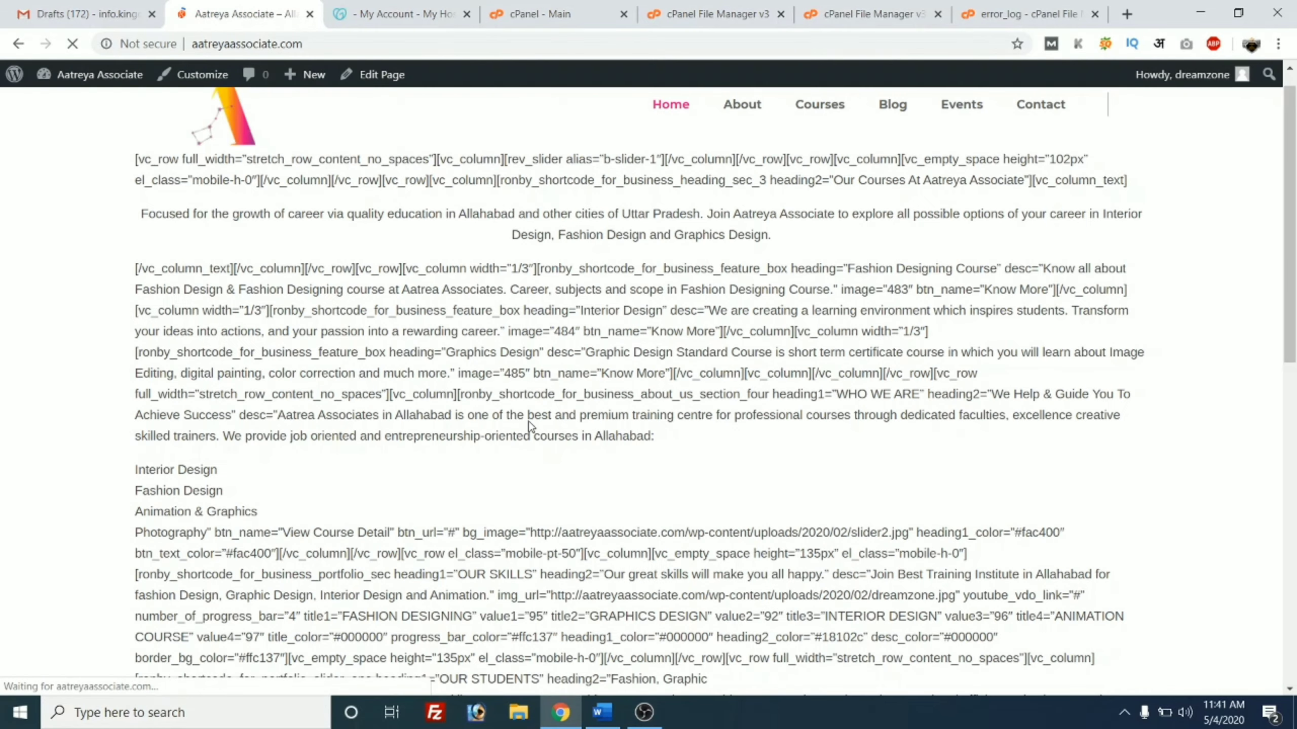
{"action": "scroll", "coordinate": [479, 404], "scroll_direction": "down", "scroll_amount": 3}
{"action": "scroll", "coordinate": [477, 402], "scroll_direction": "down", "scroll_amount": 10}
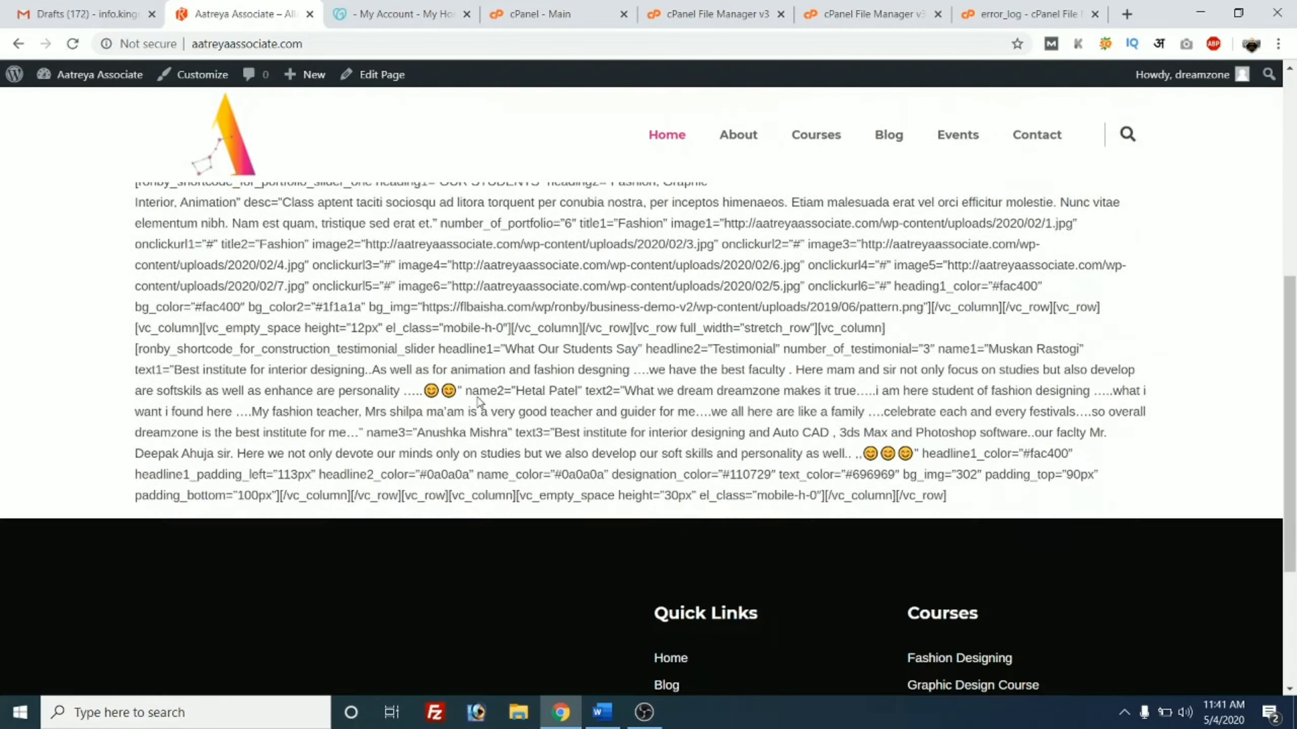
{"action": "scroll", "coordinate": [478, 402], "scroll_direction": "down", "scroll_amount": 5}
{"action": "scroll", "coordinate": [478, 403], "scroll_direction": "up", "scroll_amount": 5}
{"action": "scroll", "coordinate": [477, 402], "scroll_direction": "up", "scroll_amount": 5}
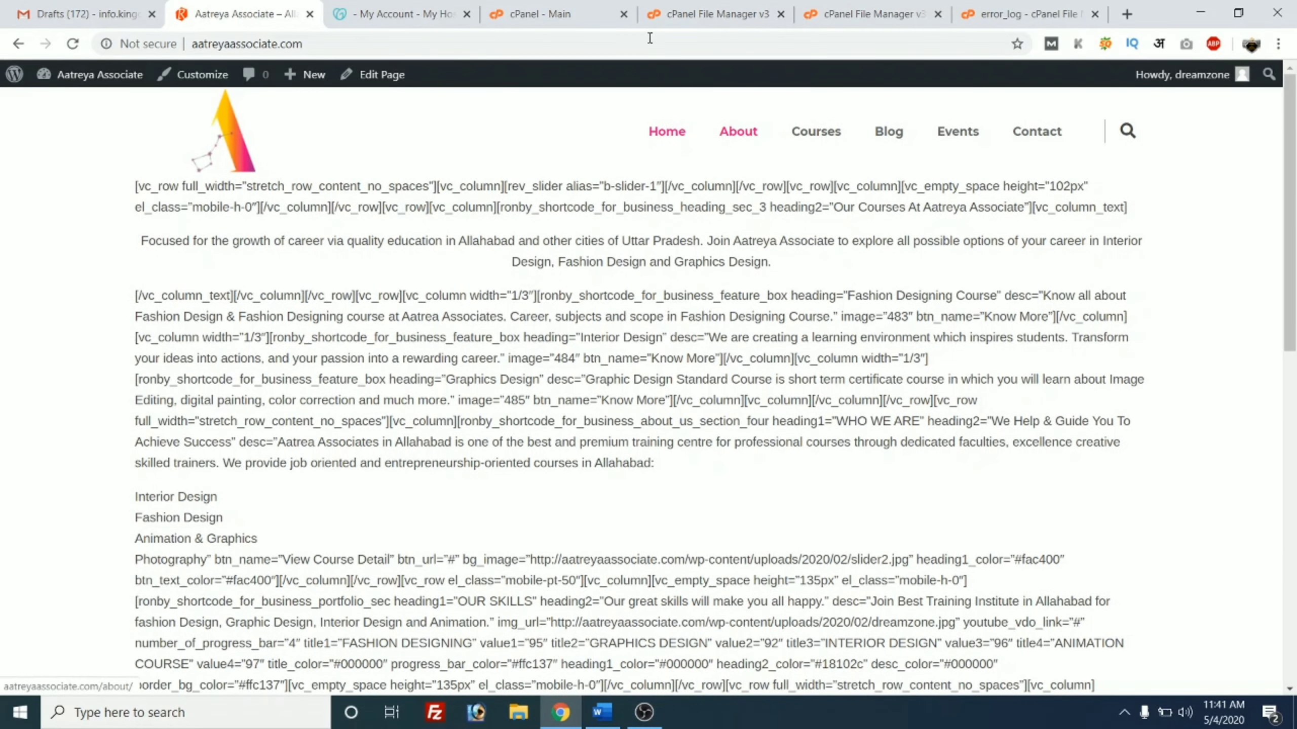
- Return to cPanel to confirm the wordpress-5.4.zip upload has completed
{"action": "left_click", "coordinate": [612, 14]}
{"action": "left_click", "coordinate": [688, 11]}
{"action": "left_click", "coordinate": [865, 13]}
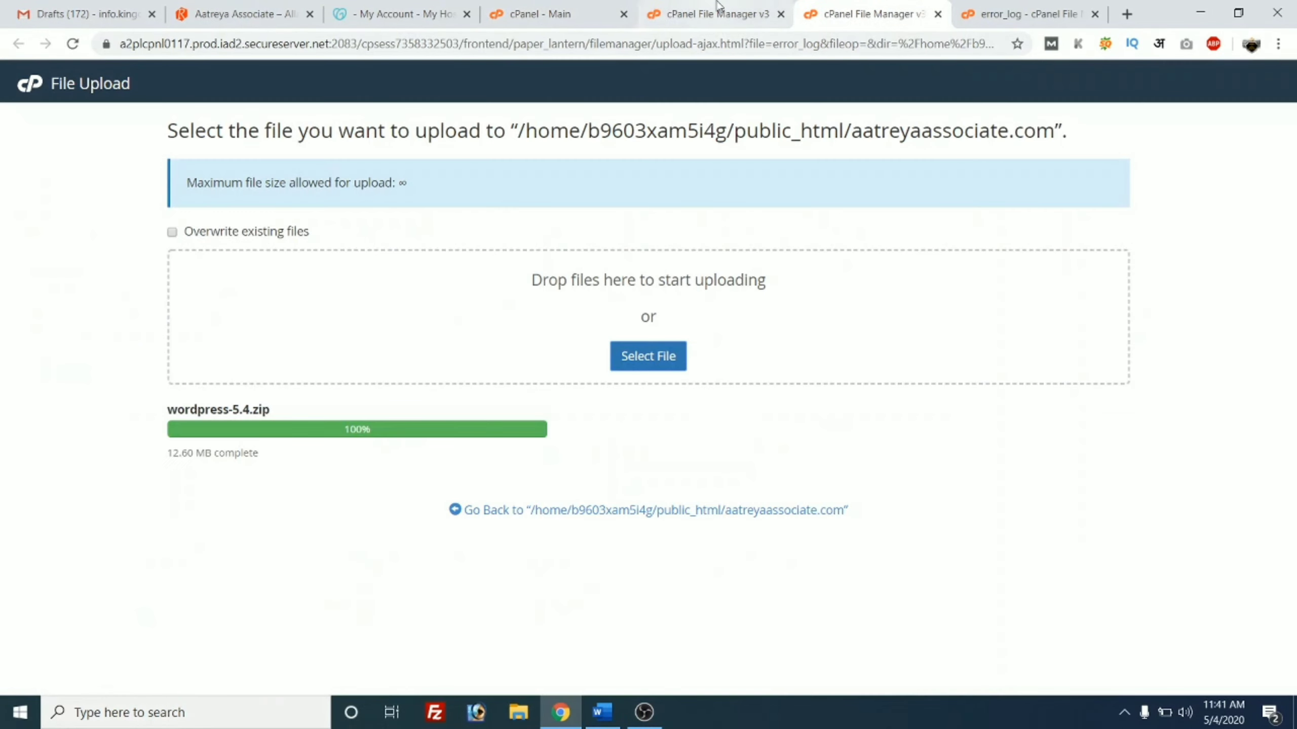
- Move the newly created plugins folder in wp-content to the trash
{"action": "left_click", "coordinate": [735, 11]}
{"action": "left_click", "coordinate": [441, 156]}
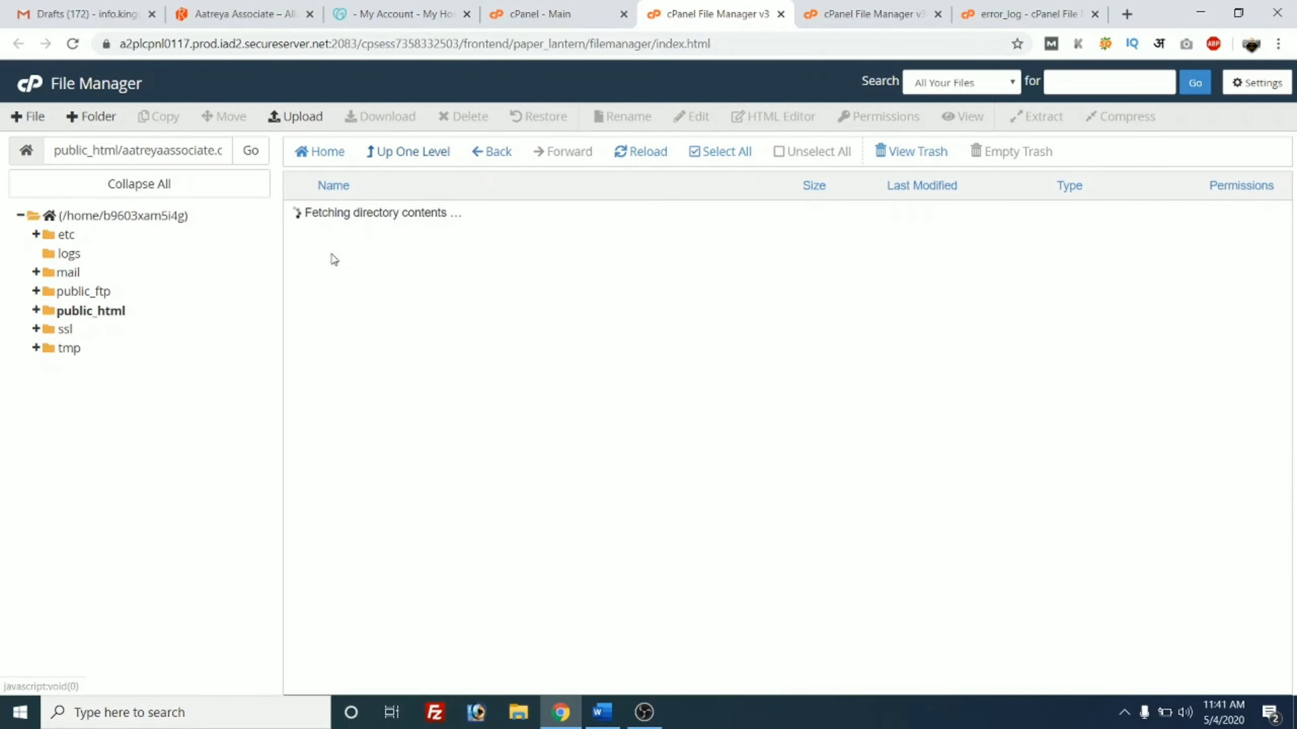
{"action": "double_click", "coordinate": [299, 285]}
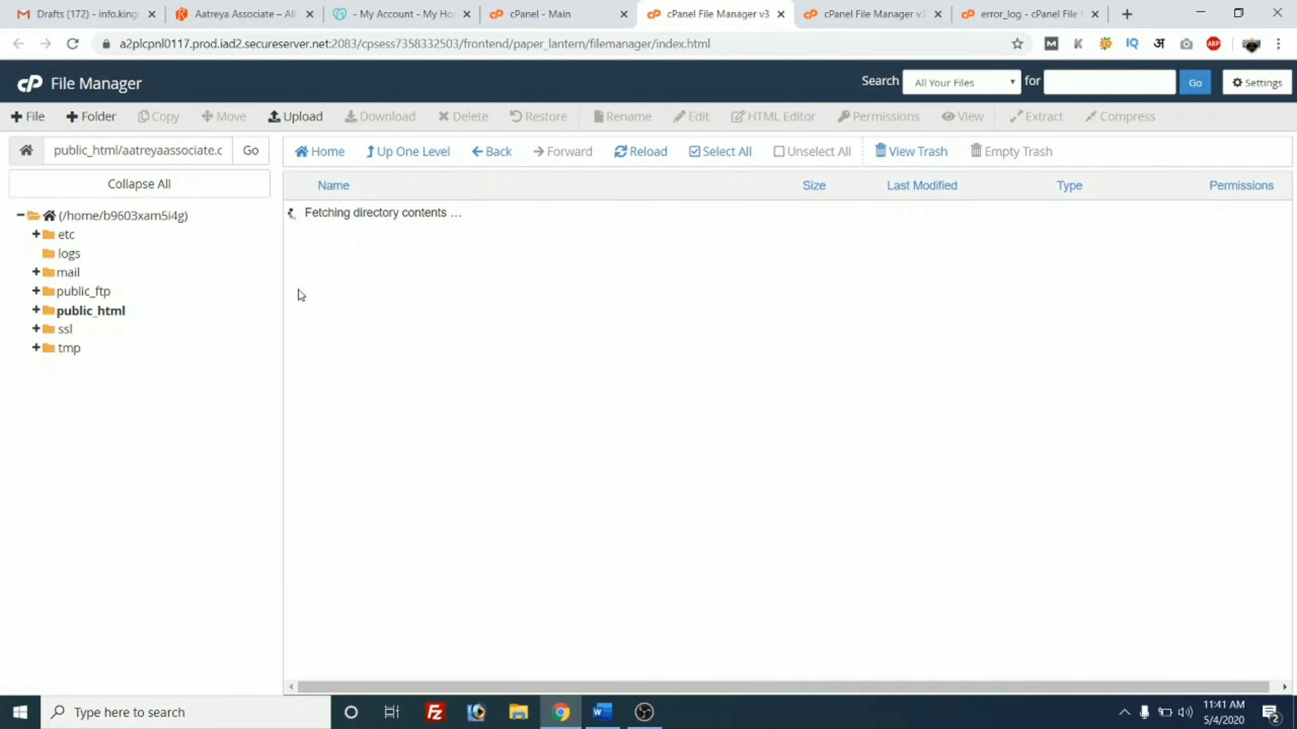
{"action": "left_click", "coordinate": [299, 251]}
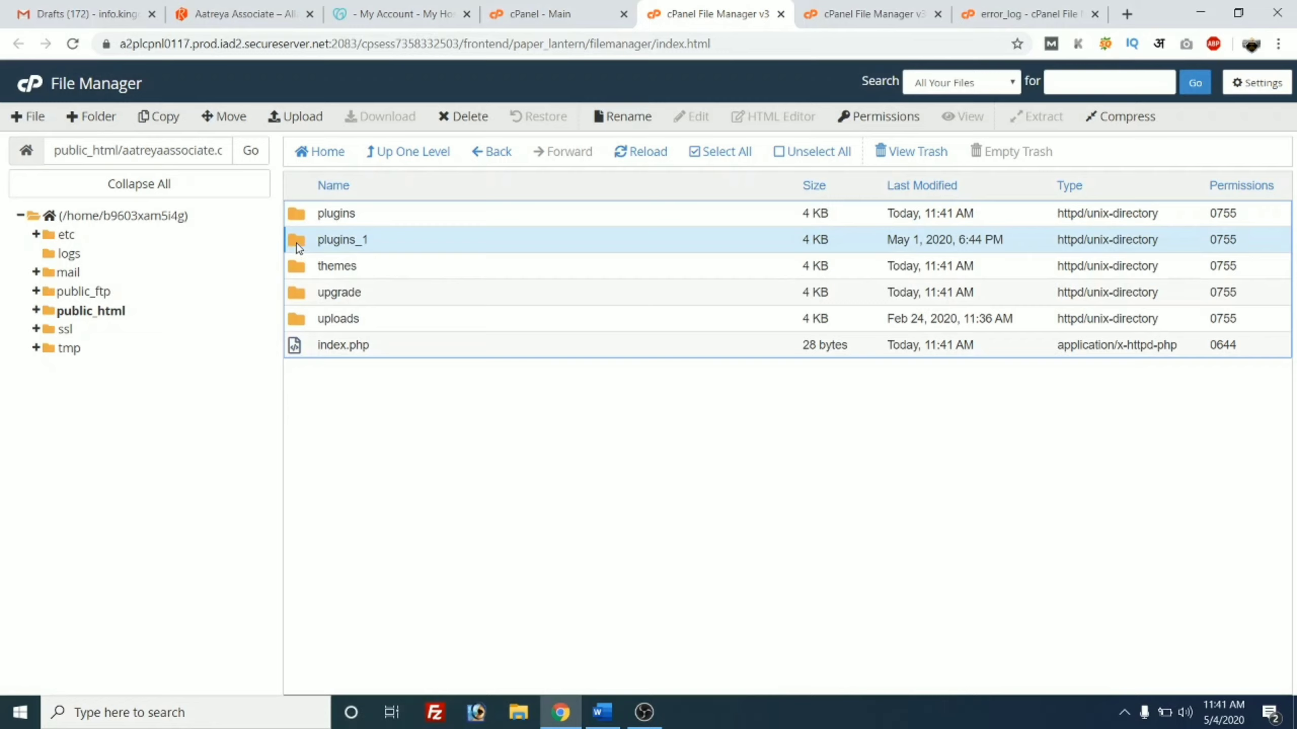
{"action": "left_click", "coordinate": [303, 221]}
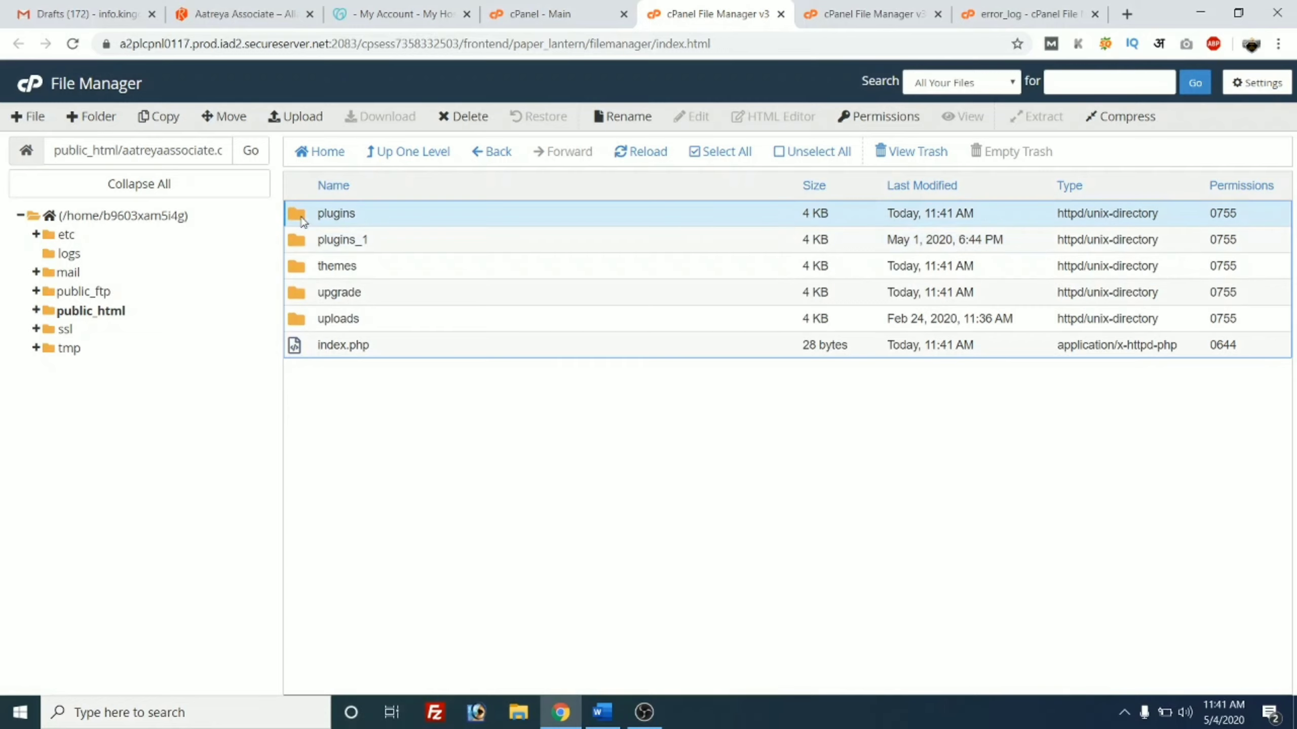
{"action": "left_click", "coordinate": [466, 118]}
{"action": "left_click", "coordinate": [767, 432]}
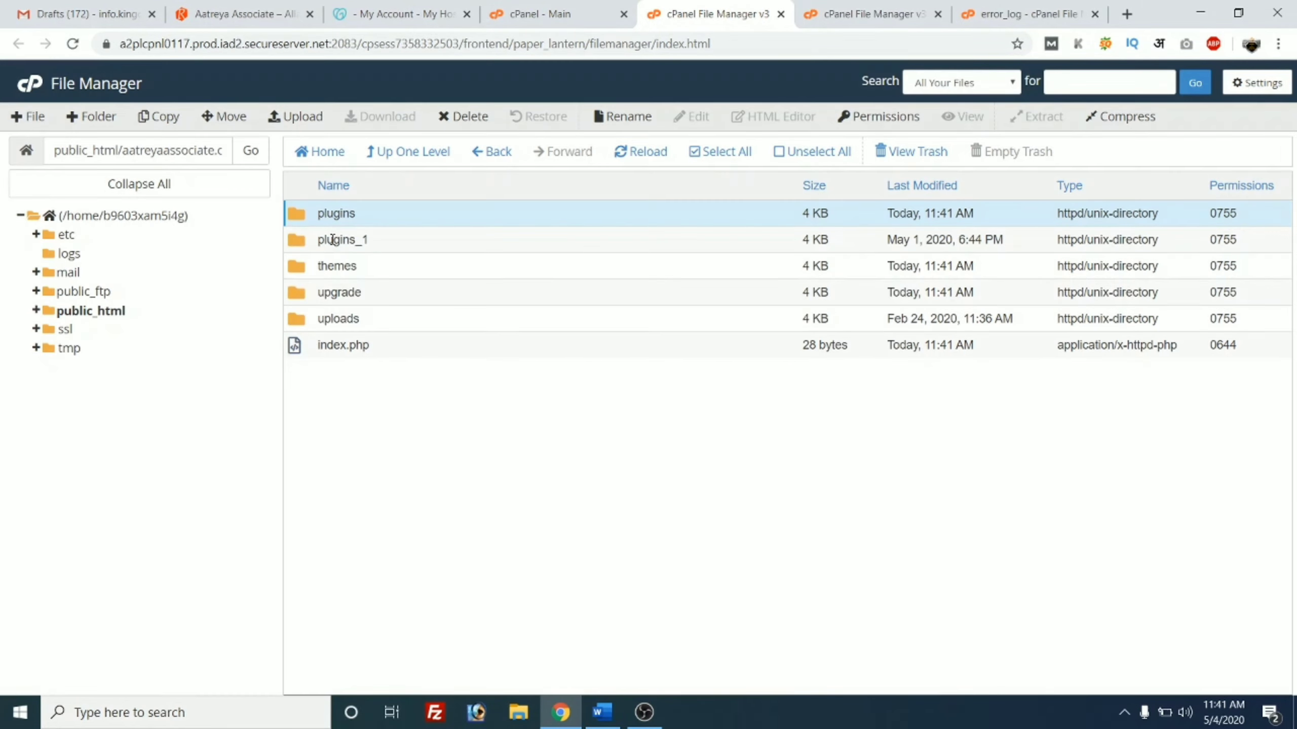
- Rename the original plugins_1 folder to plugins
{"action": "right_click", "coordinate": [303, 217]}
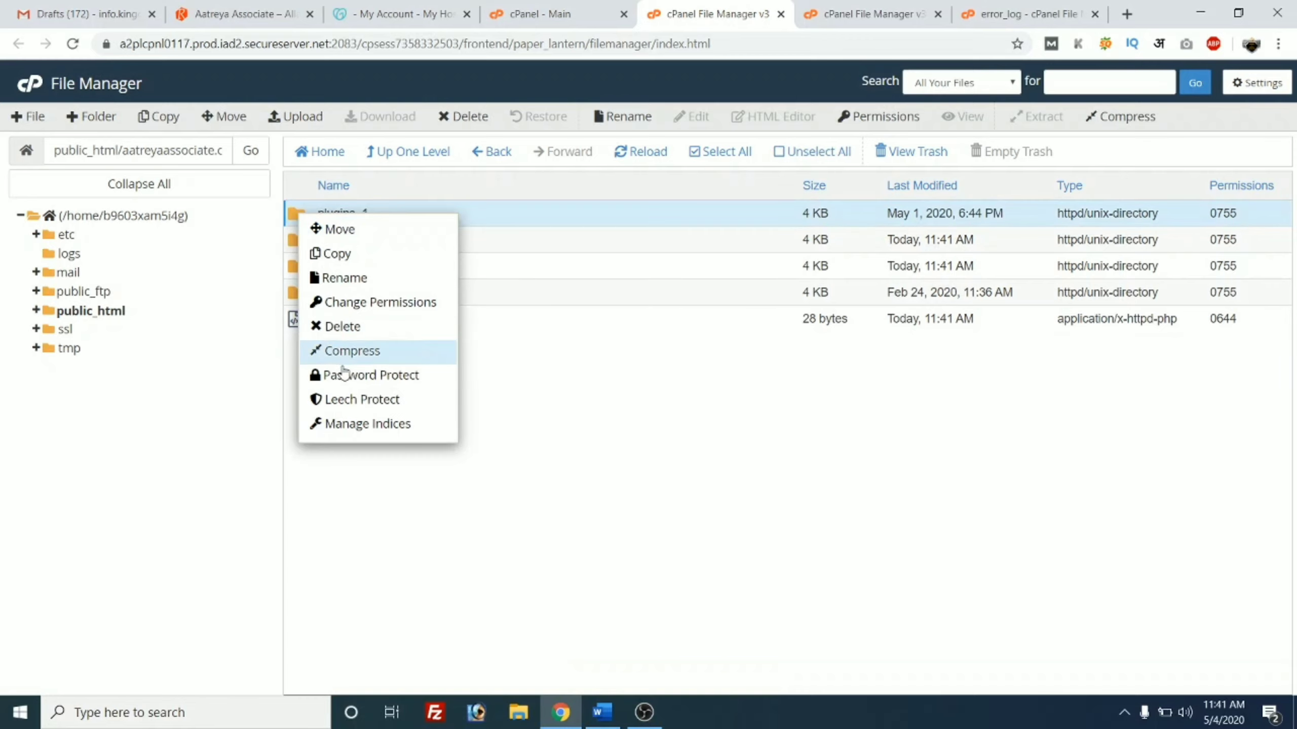
{"action": "left_click", "coordinate": [344, 278]}
{"action": "type", "text": "plugins"}
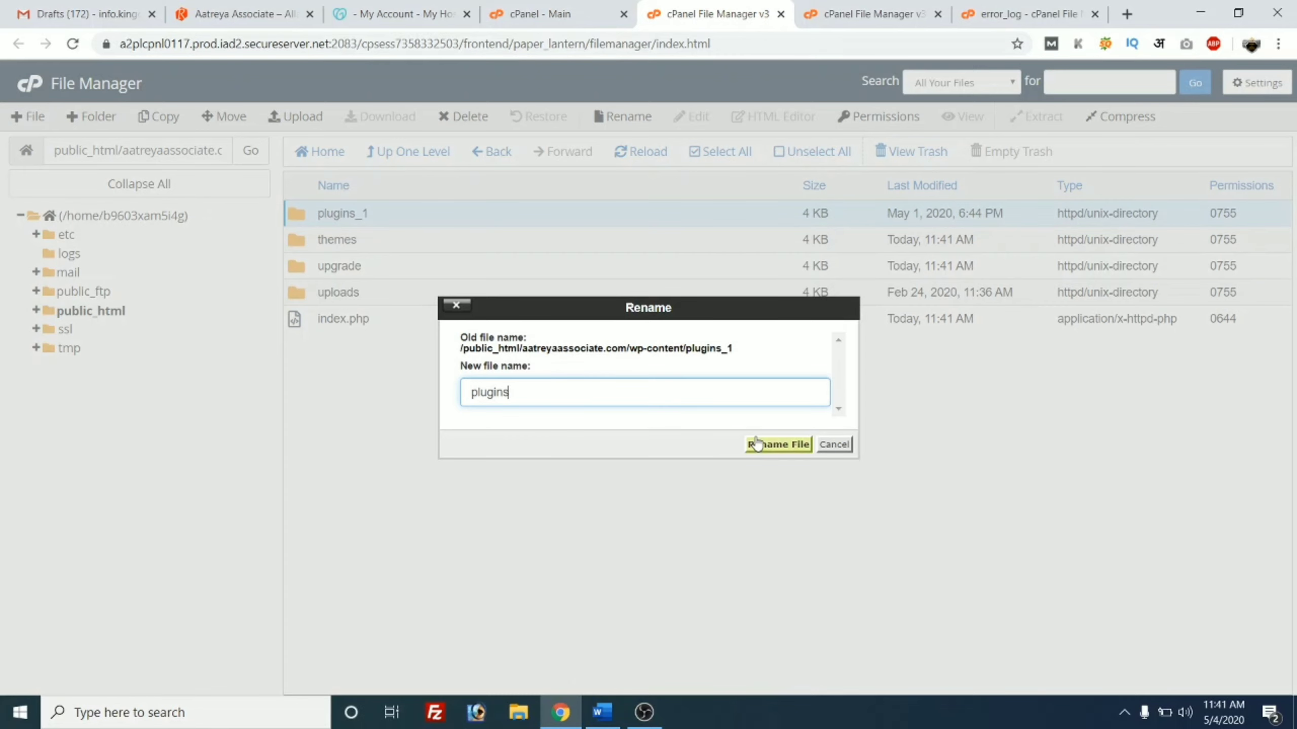
{"action": "left_click", "coordinate": [756, 444]}
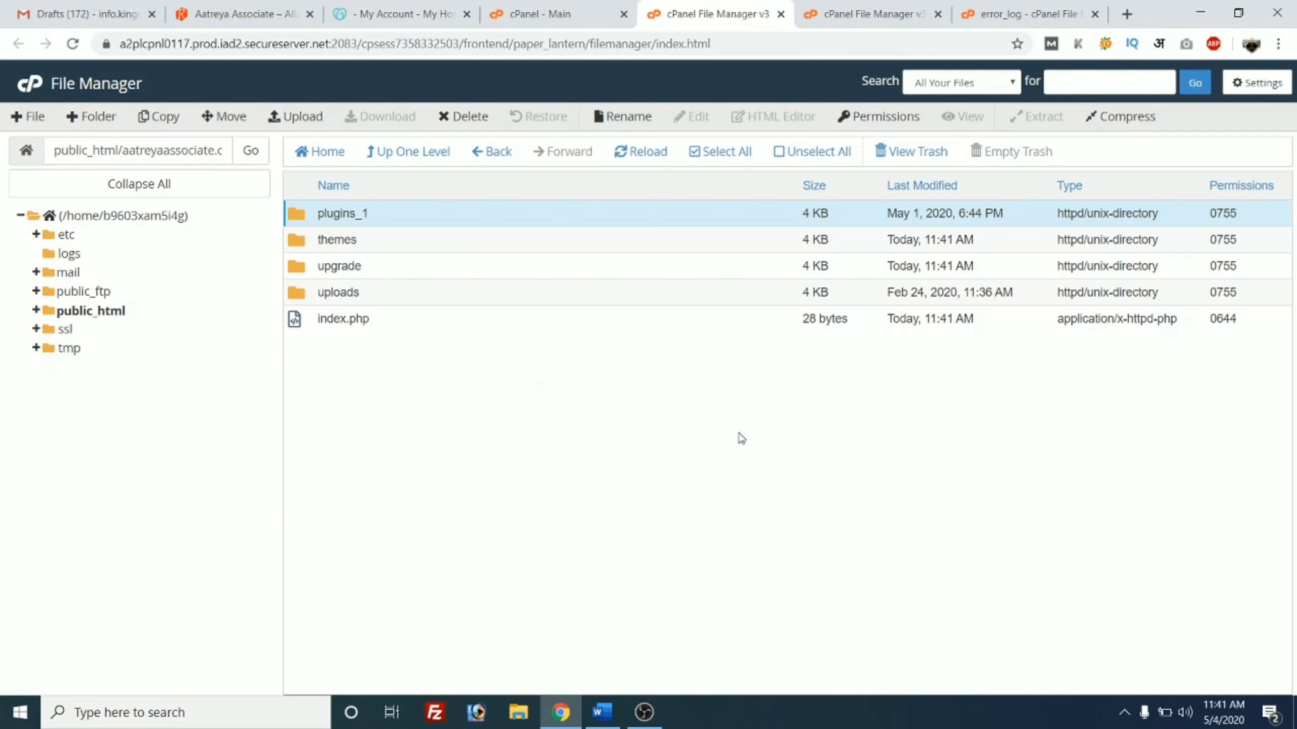
- Reload the Aatreya Associate homepage and scroll through its restored slider, sections and footer
{"action": "left_click", "coordinate": [255, 14]}
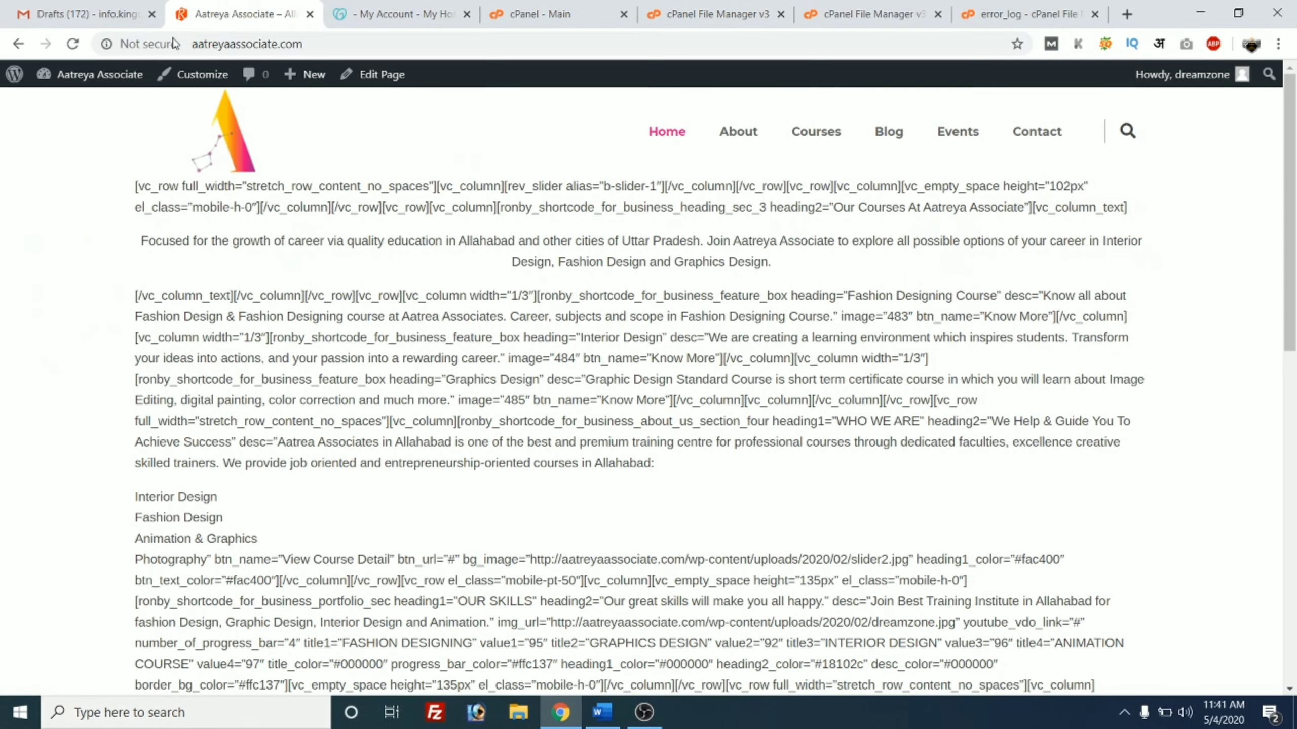
{"action": "left_click", "coordinate": [72, 43]}
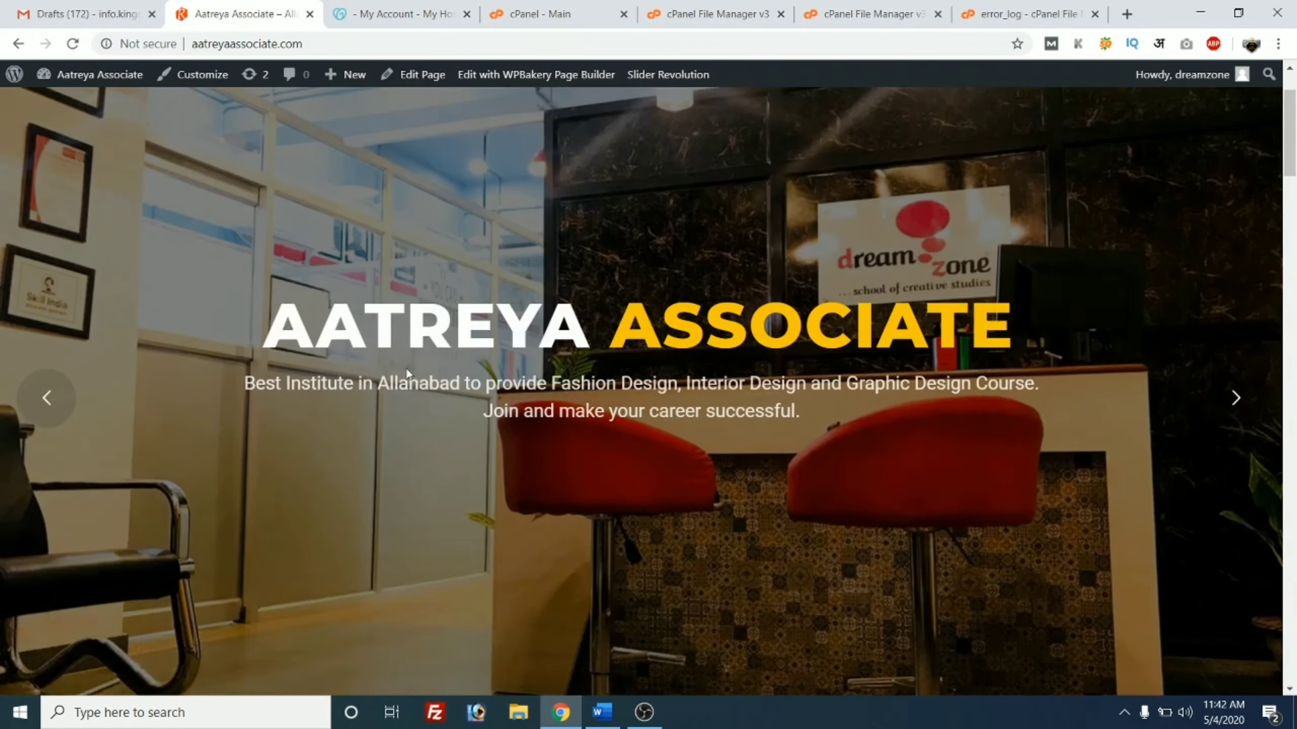
{"action": "scroll", "coordinate": [407, 373], "scroll_direction": "down", "scroll_amount": 5}
{"action": "scroll", "coordinate": [406, 374], "scroll_direction": "down", "scroll_amount": 3}
{"action": "scroll", "coordinate": [747, 406], "scroll_direction": "down", "scroll_amount": 1}
{"action": "scroll", "coordinate": [747, 406], "scroll_direction": "down", "scroll_amount": 5}
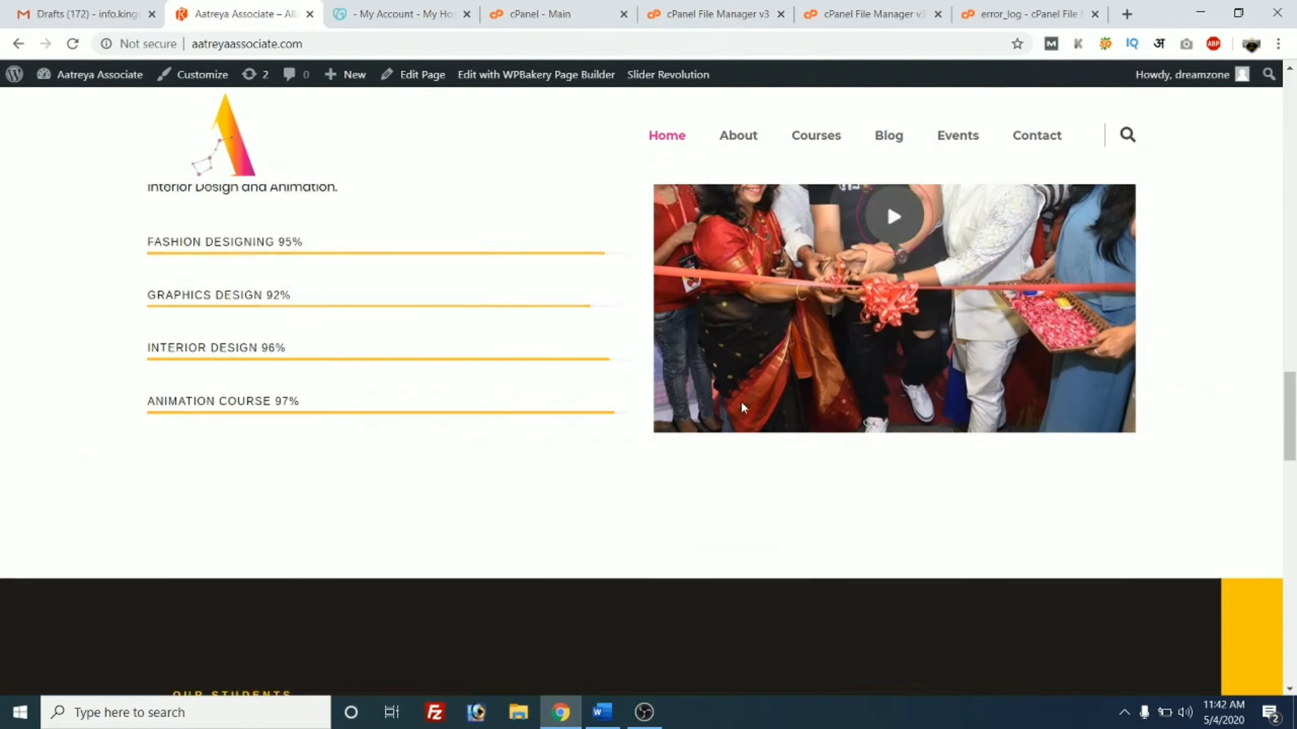
{"action": "scroll", "coordinate": [747, 406], "scroll_direction": "down", "scroll_amount": 5}
{"action": "scroll", "coordinate": [747, 406], "scroll_direction": "down", "scroll_amount": 5}
{"action": "scroll", "coordinate": [728, 407], "scroll_direction": "down", "scroll_amount": 5}
{"action": "scroll", "coordinate": [728, 407], "scroll_direction": "down", "scroll_amount": 3}
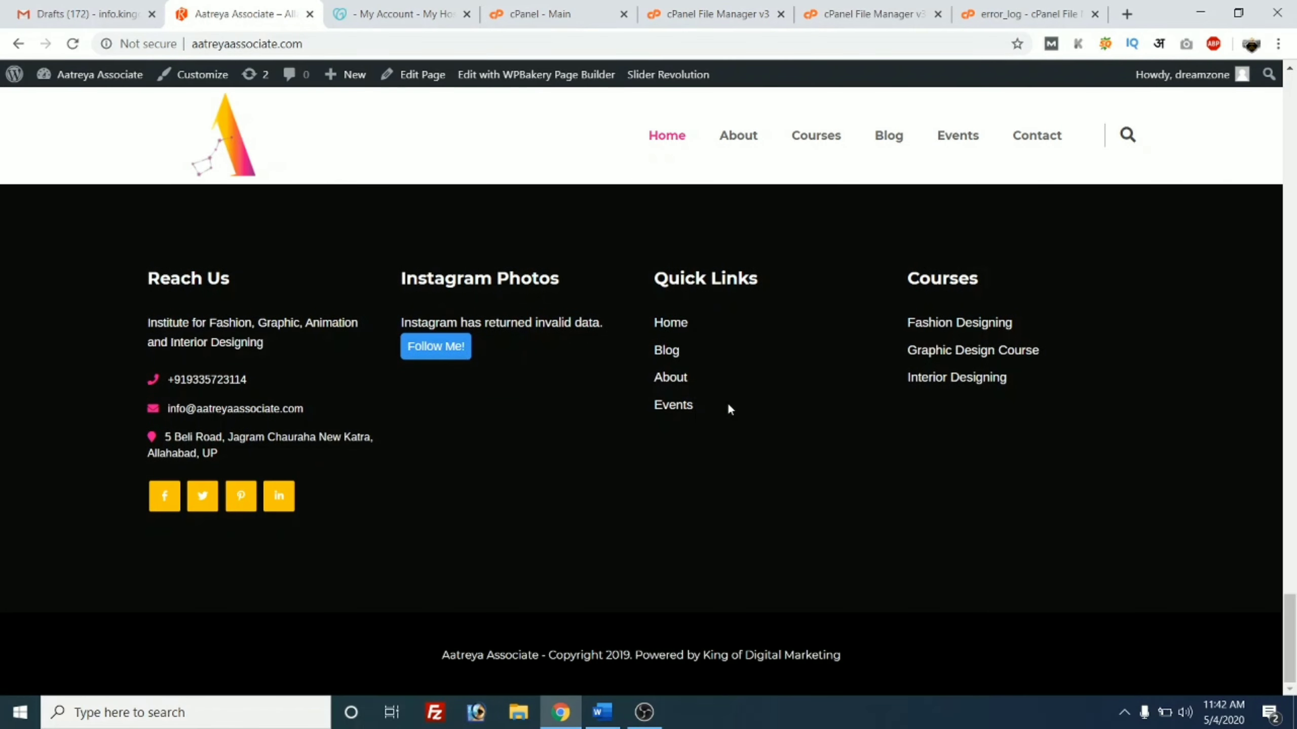
- Go to the About page from the site menu
{"action": "scroll", "coordinate": [721, 409], "scroll_direction": "up", "scroll_amount": 2}
{"action": "scroll", "coordinate": [722, 409], "scroll_direction": "up", "scroll_amount": 10}
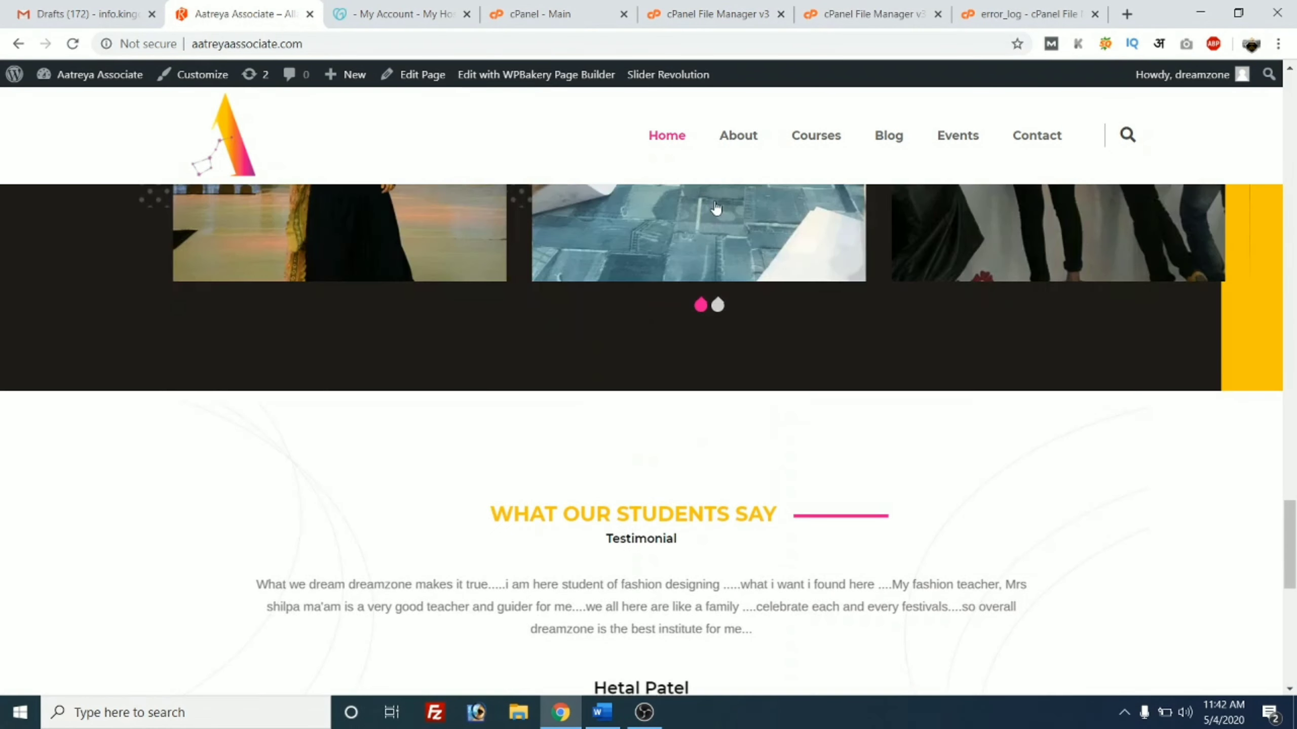
{"action": "left_click", "coordinate": [738, 136]}
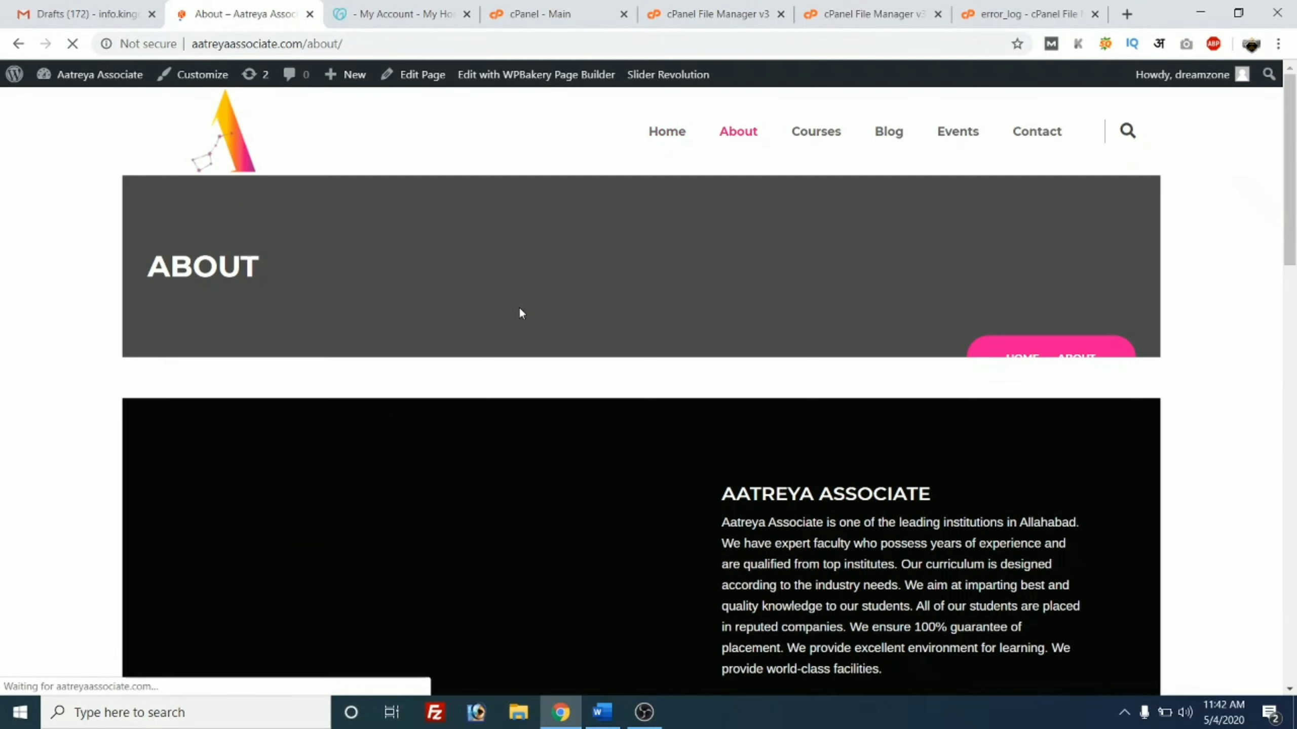
- Scroll through the About page to confirm it renders correctly
{"action": "scroll", "coordinate": [521, 314], "scroll_direction": "down", "scroll_amount": 5}
{"action": "scroll", "coordinate": [520, 315], "scroll_direction": "down", "scroll_amount": 5}
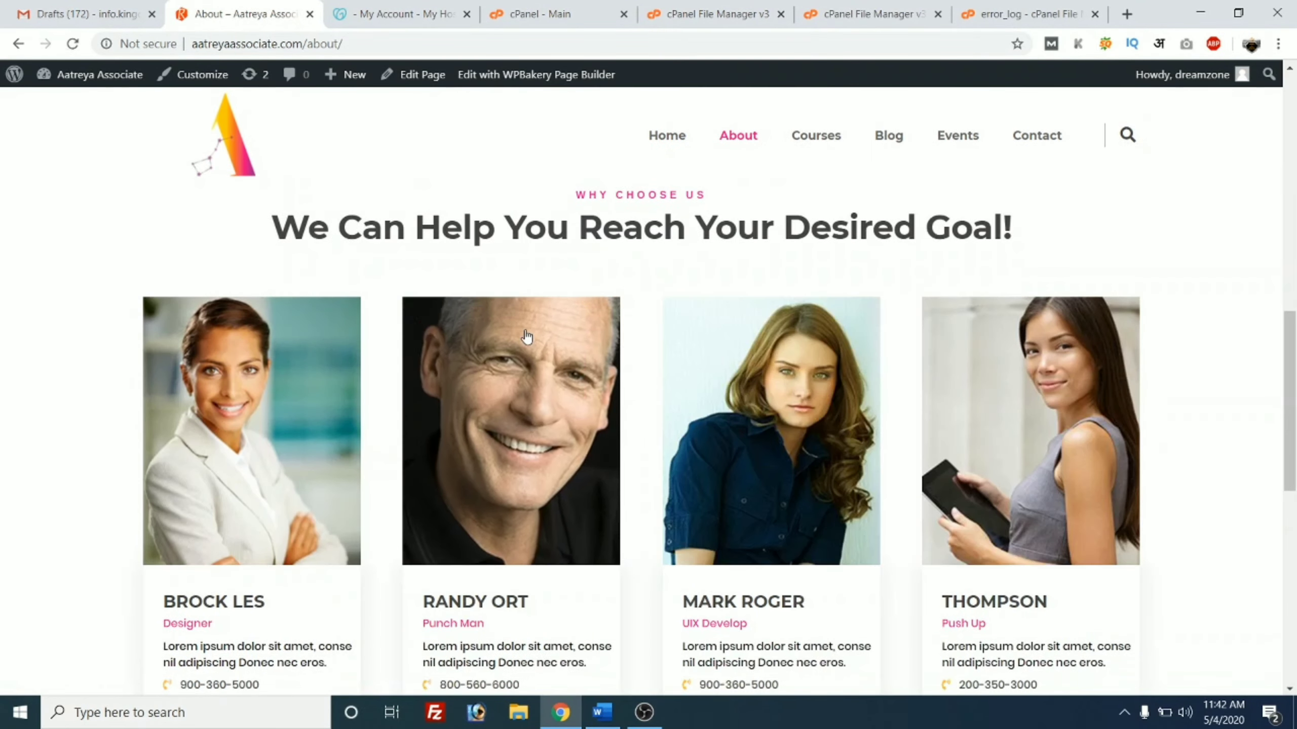
{"action": "scroll", "coordinate": [520, 316], "scroll_direction": "down", "scroll_amount": 2}
{"action": "scroll", "coordinate": [528, 339], "scroll_direction": "down", "scroll_amount": 6}
{"action": "scroll", "coordinate": [529, 339], "scroll_direction": "up", "scroll_amount": 5}
{"action": "scroll", "coordinate": [573, 368], "scroll_direction": "up", "scroll_amount": 5}
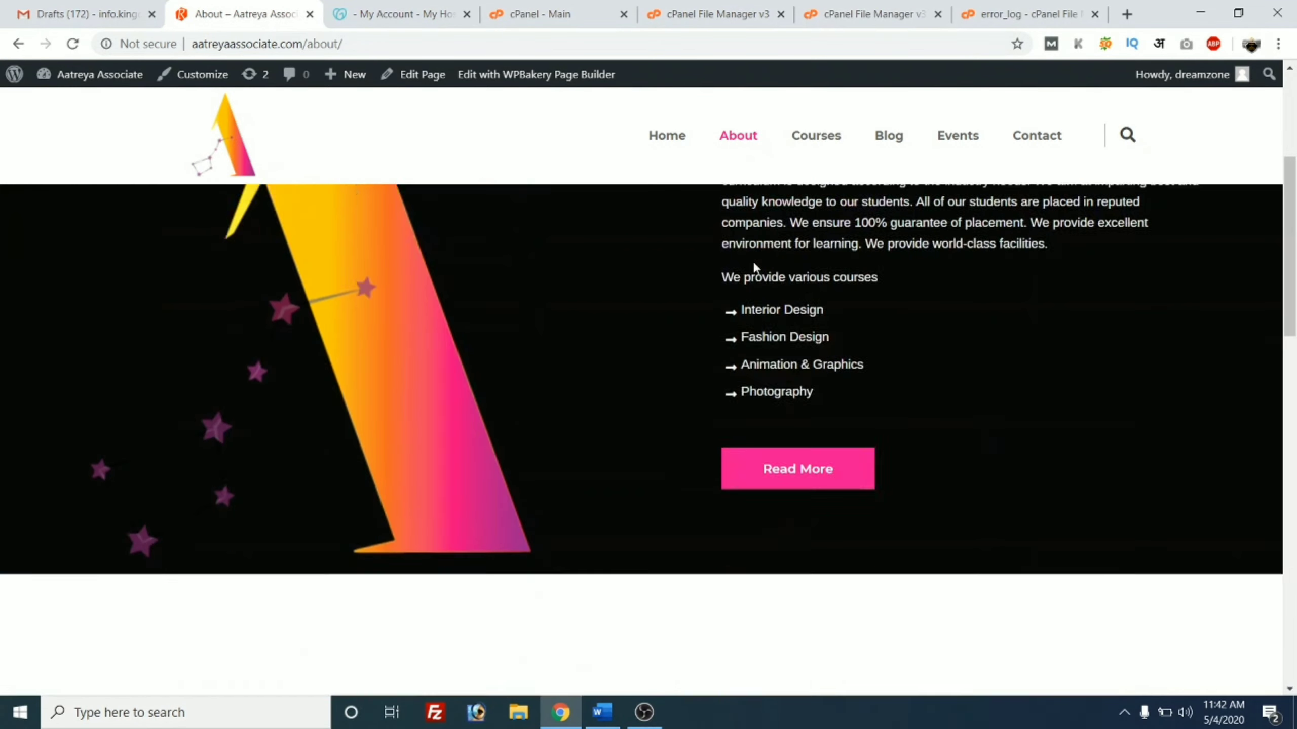
{"action": "scroll", "coordinate": [753, 261], "scroll_direction": "up", "scroll_amount": 2}
- Open the Graphic Design Course page from the Courses menu and check its content
{"action": "left_click", "coordinate": [829, 225]}
{"action": "scroll", "coordinate": [565, 276], "scroll_direction": "down", "scroll_amount": 3}
{"action": "scroll", "coordinate": [567, 278], "scroll_direction": "down", "scroll_amount": 6}
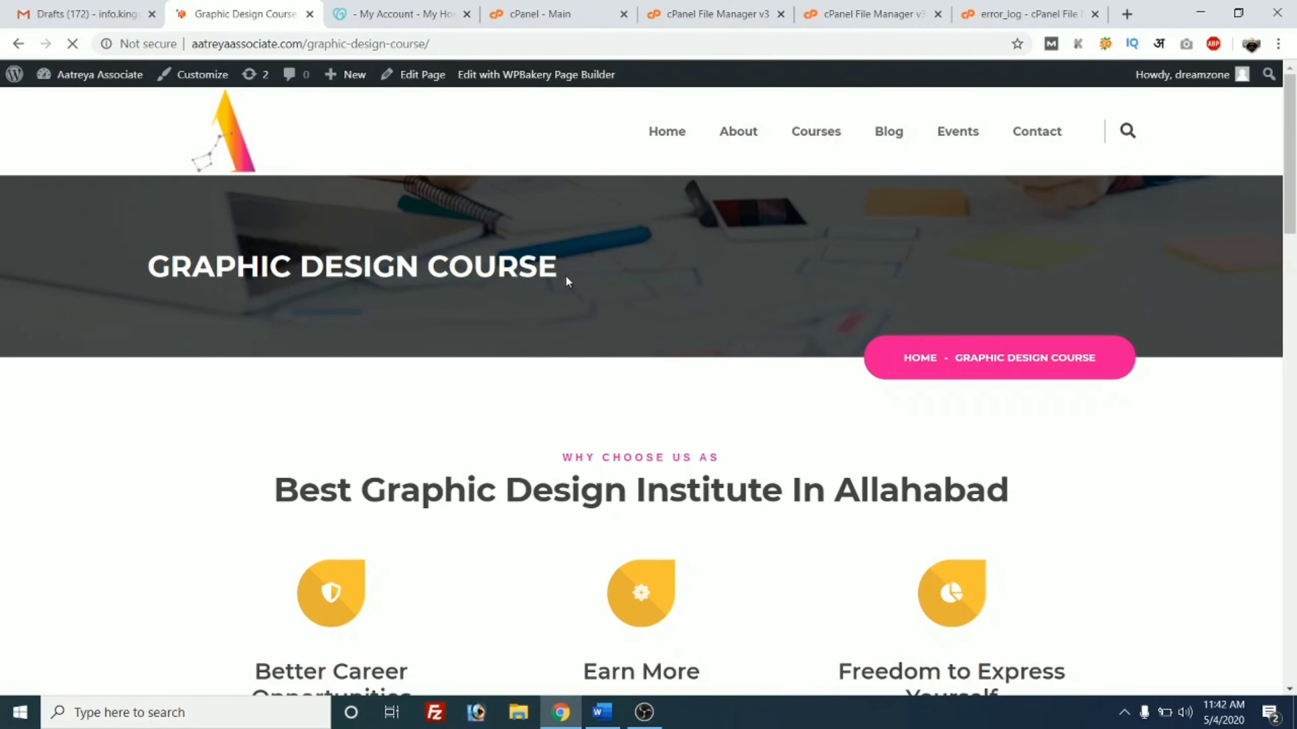
{"action": "scroll", "coordinate": [565, 276], "scroll_direction": "down", "scroll_amount": 8}
{"action": "scroll", "coordinate": [564, 286], "scroll_direction": "down", "scroll_amount": 5}
{"action": "scroll", "coordinate": [563, 296], "scroll_direction": "down", "scroll_amount": 8}
{"action": "scroll", "coordinate": [565, 301], "scroll_direction": "down", "scroll_amount": 5}
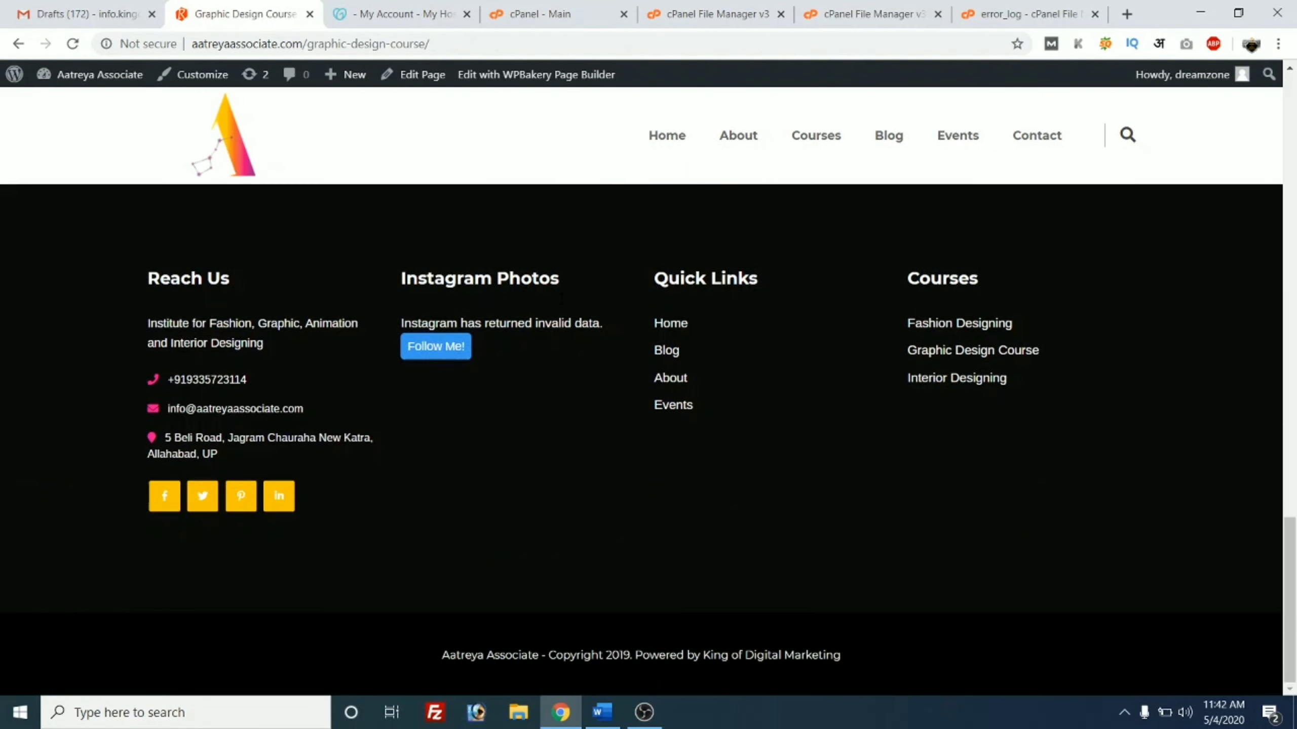
{"action": "scroll", "coordinate": [559, 298], "scroll_direction": "up", "scroll_amount": 10}
{"action": "scroll", "coordinate": [559, 298], "scroll_direction": "up", "scroll_amount": 10}
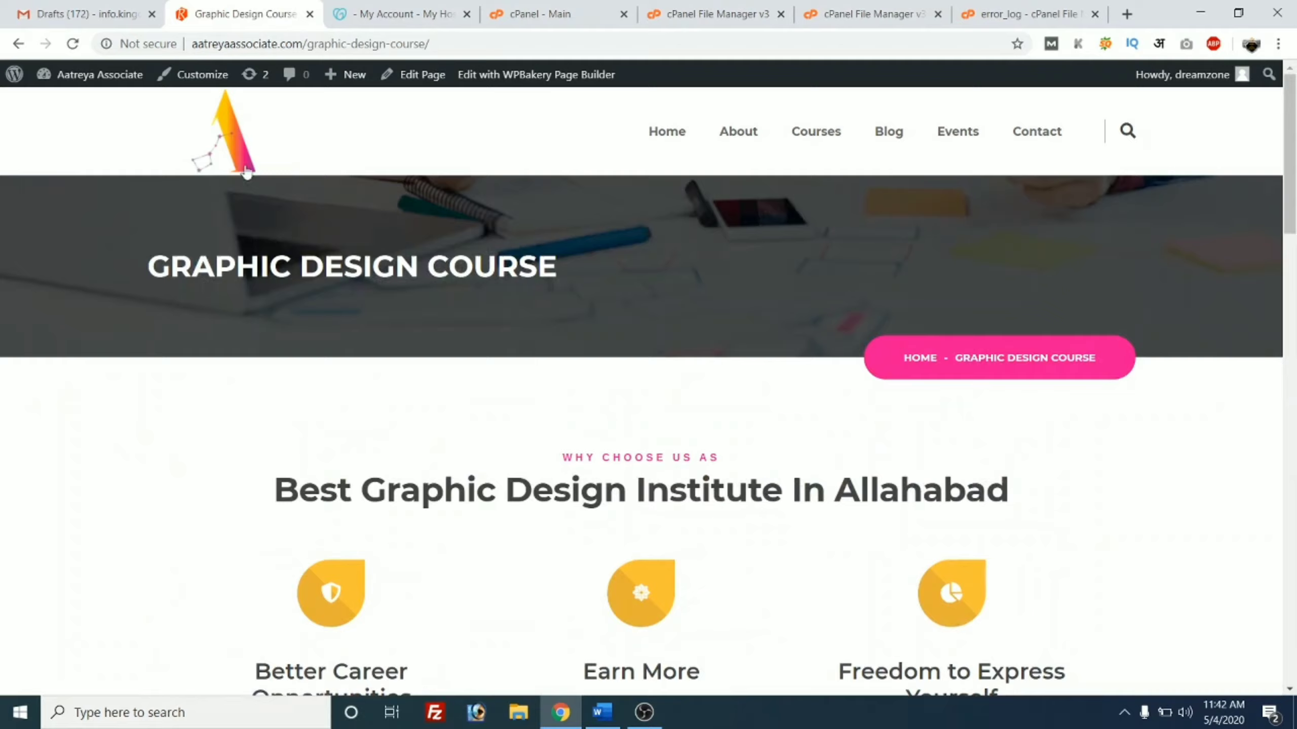
- Return to the homepage via the site logo and verify it still loads
{"action": "left_click", "coordinate": [207, 126]}
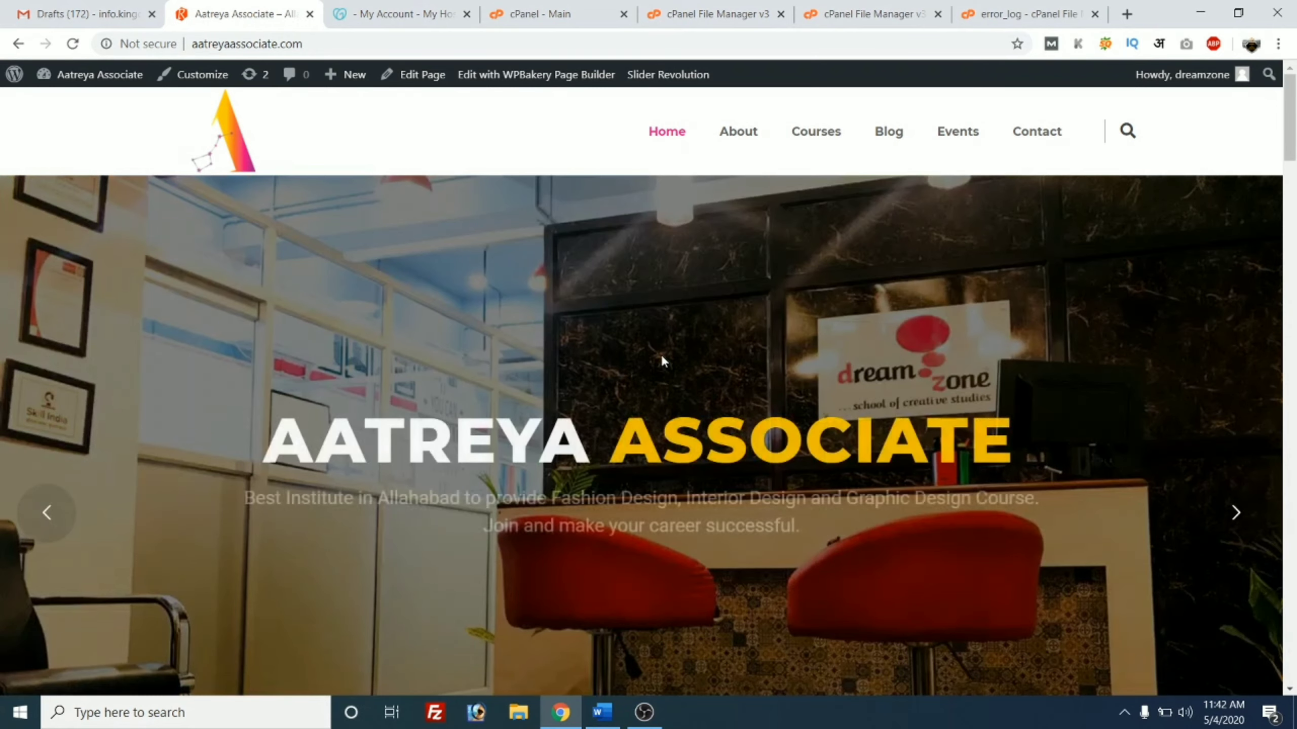
{"action": "scroll", "coordinate": [662, 361], "scroll_direction": "down", "scroll_amount": 6}
{"action": "scroll", "coordinate": [659, 357], "scroll_direction": "down", "scroll_amount": 2}
{"action": "scroll", "coordinate": [656, 356], "scroll_direction": "up", "scroll_amount": 1}
{"action": "scroll", "coordinate": [657, 356], "scroll_direction": "up", "scroll_amount": 5}
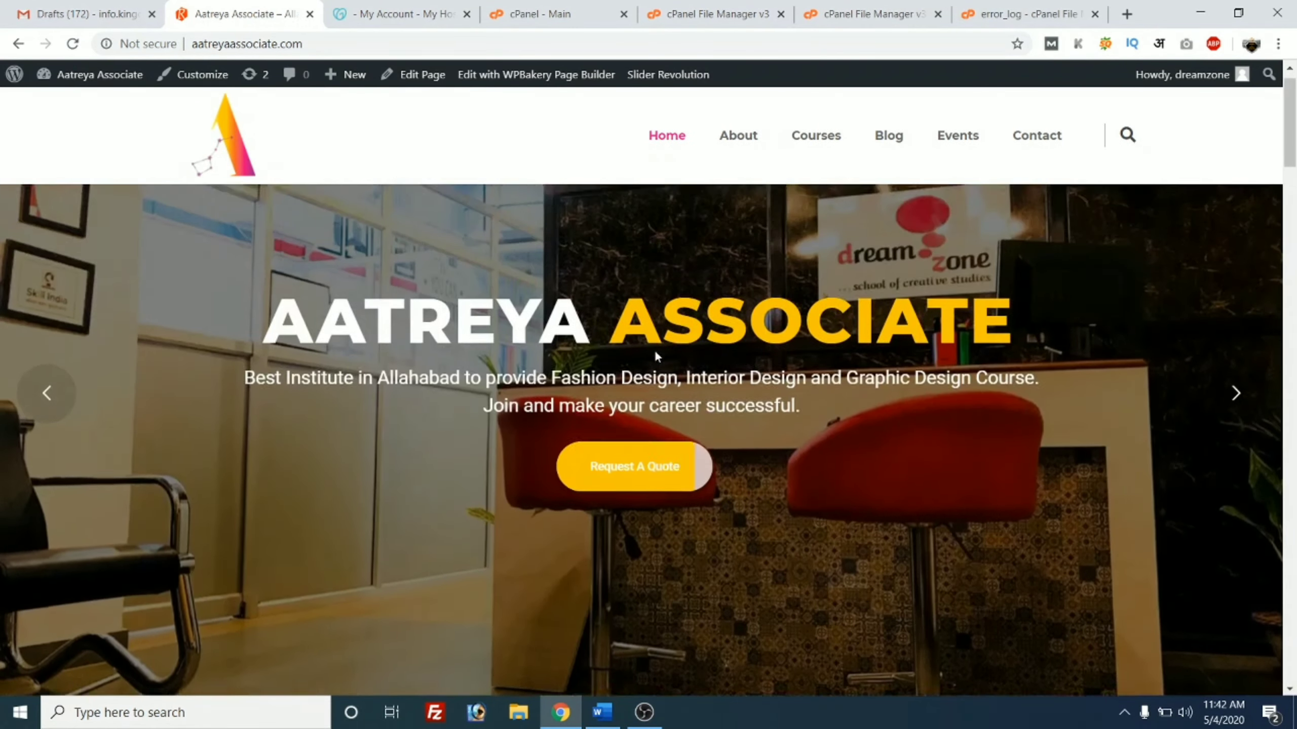